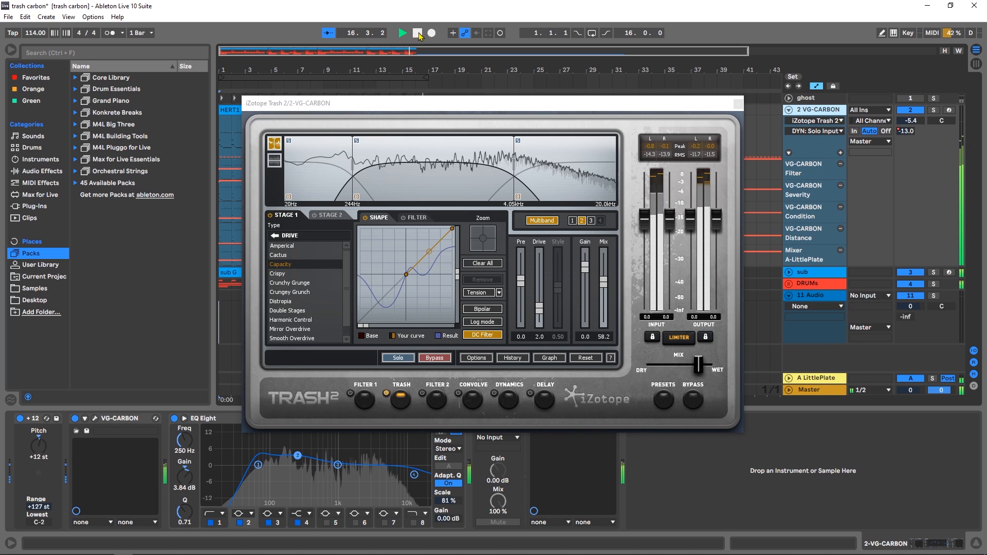
Stop playback and close the Trash 2 plug-in window of the VG-CARBON track.
left_click(418, 33)
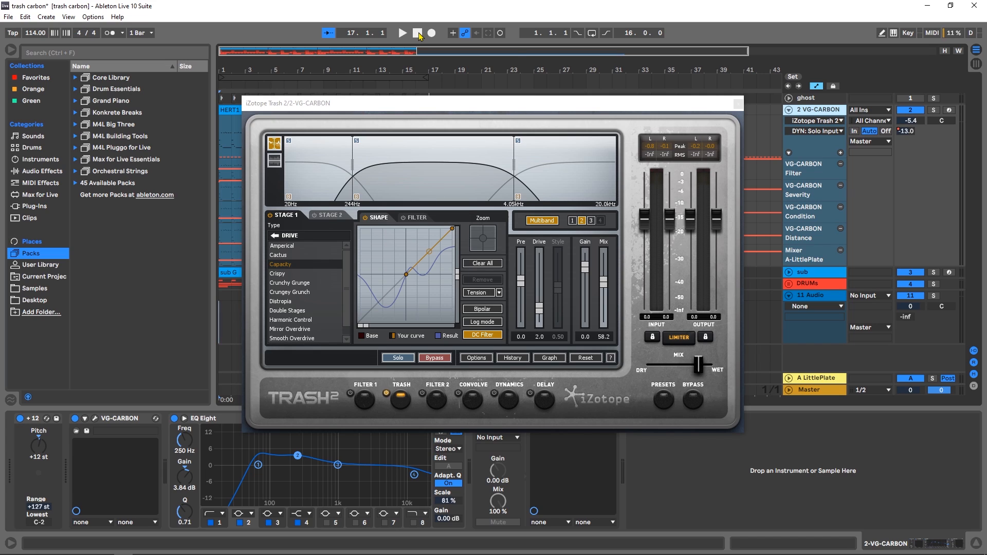
left_click(738, 104)
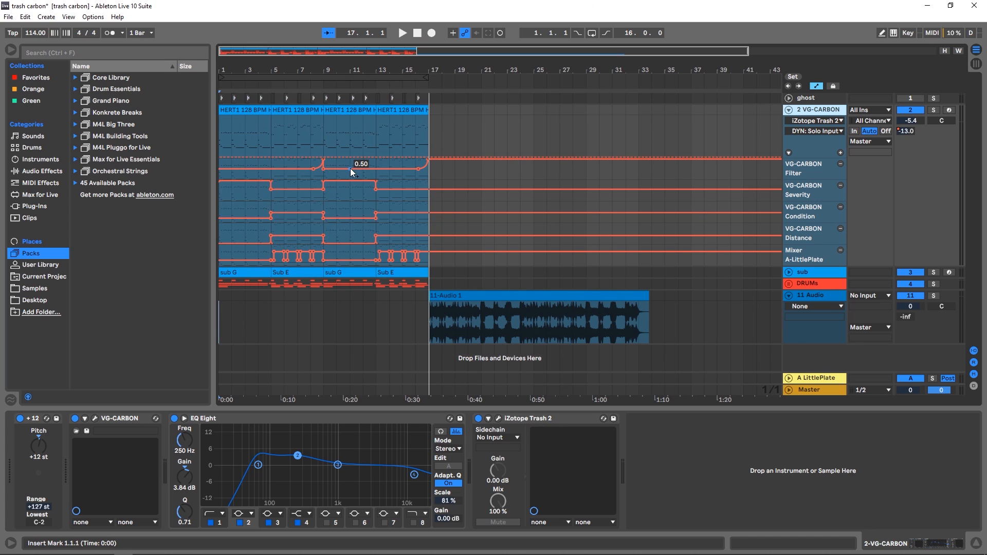
Listen to the original arrangement from bar 9 and the 11-Audio clip from bar 17 to compare their sound.
left_click(464, 296)
left_click_drag(442, 286, 214, 118)
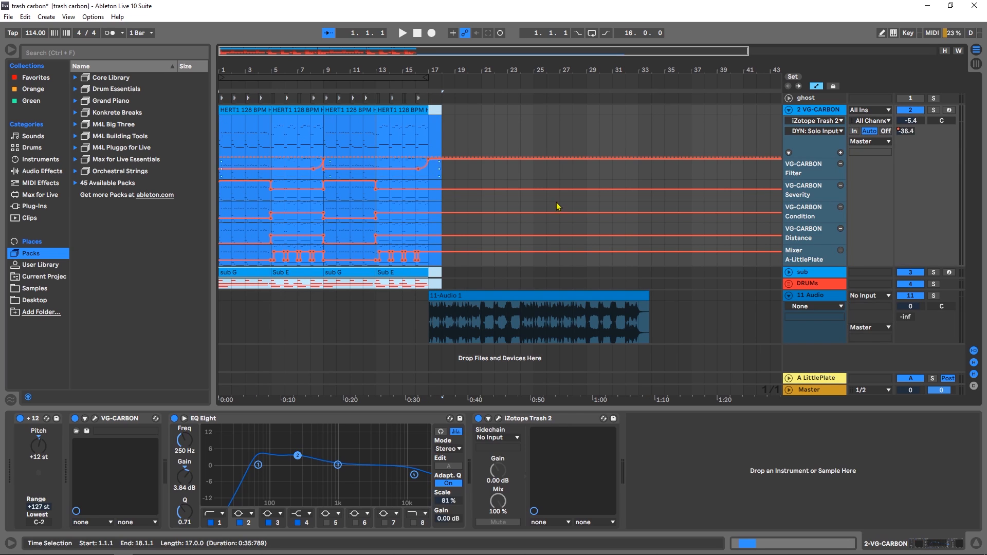
left_click(430, 329)
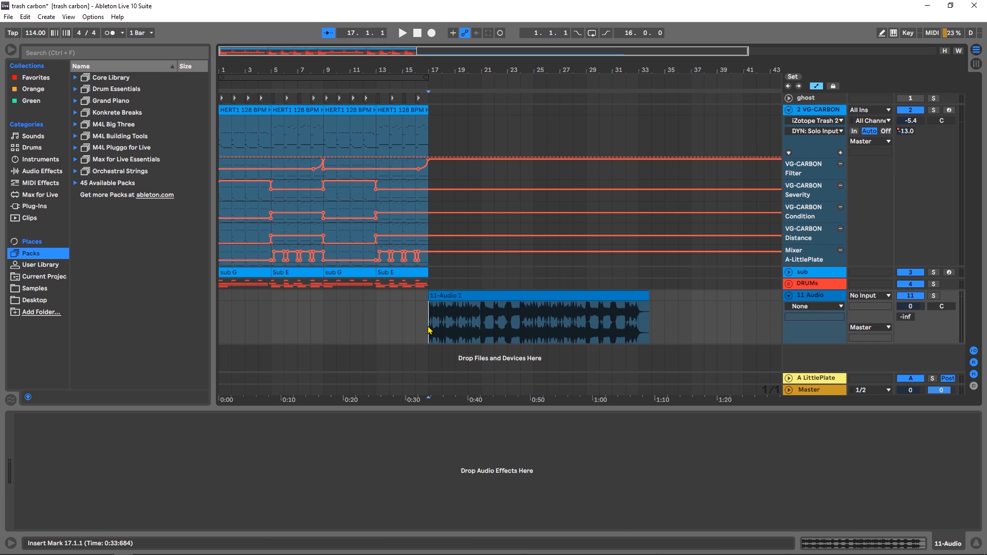
left_click(344, 329)
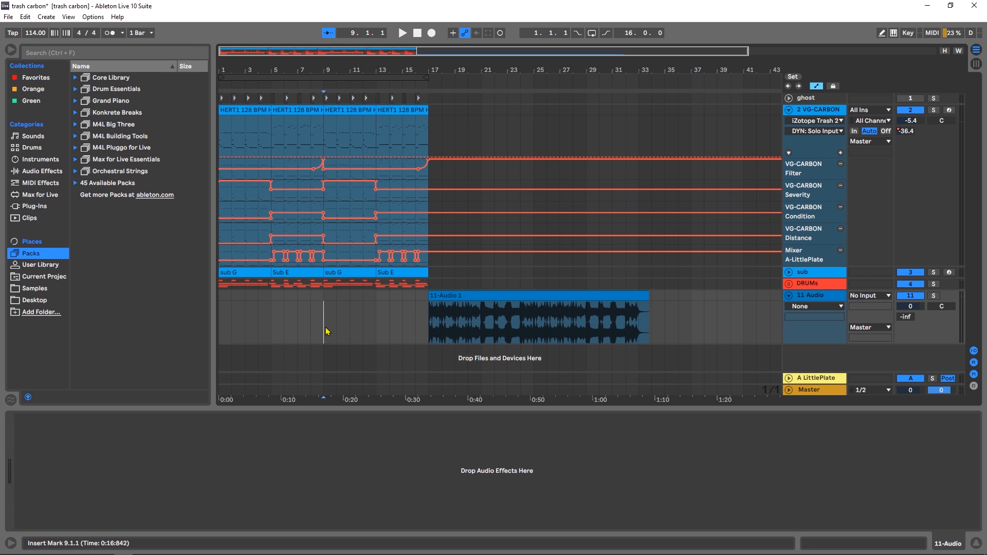
key("space")
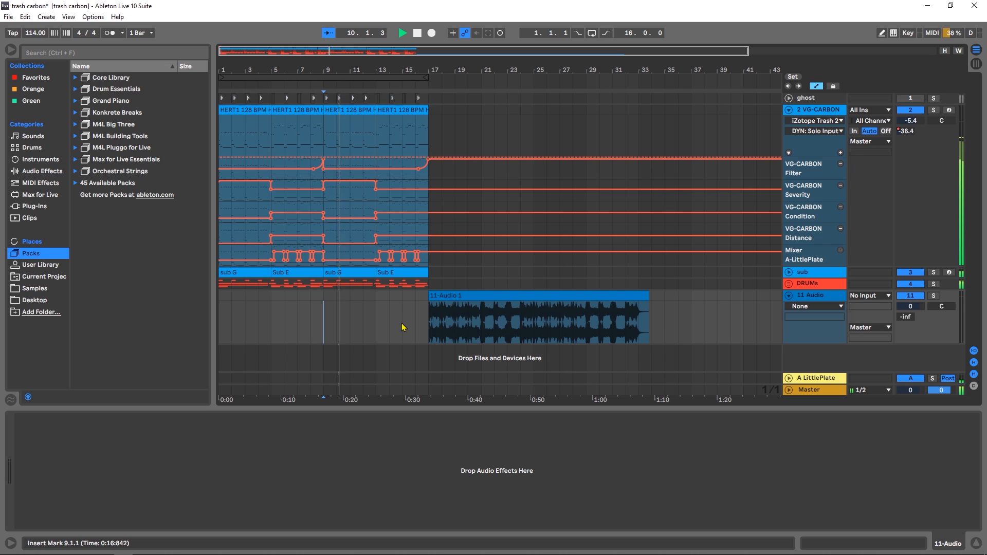
key("space")
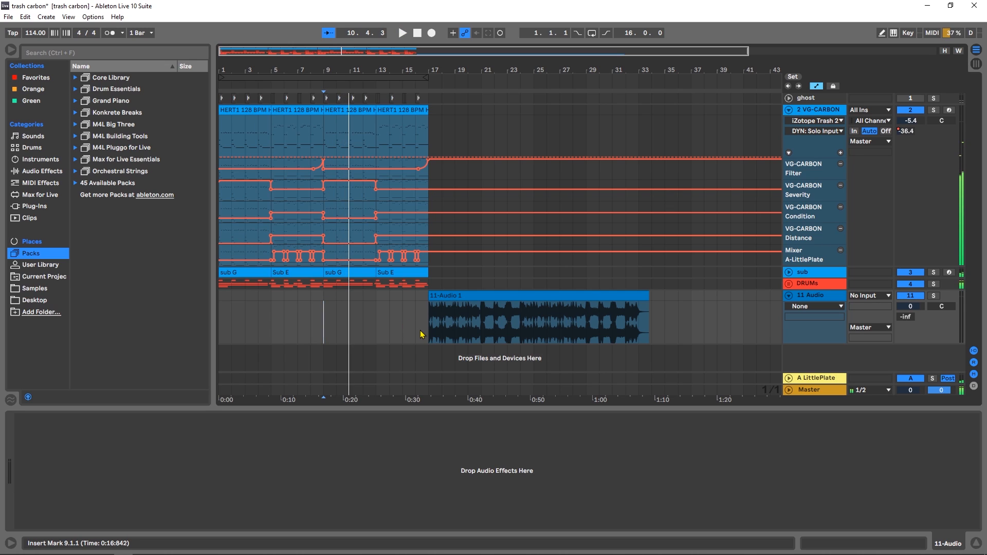
left_click(447, 320)
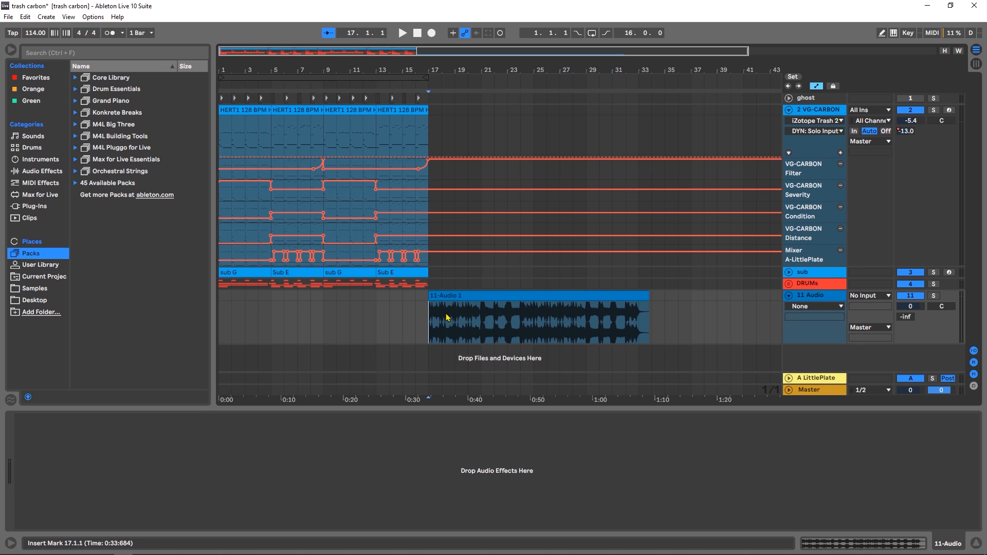
key("space")
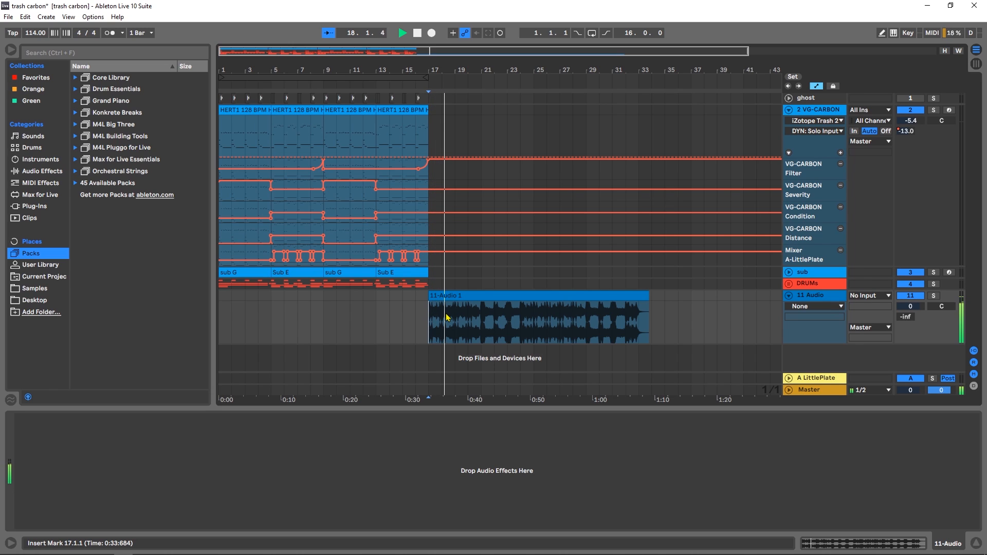
left_click(323, 330)
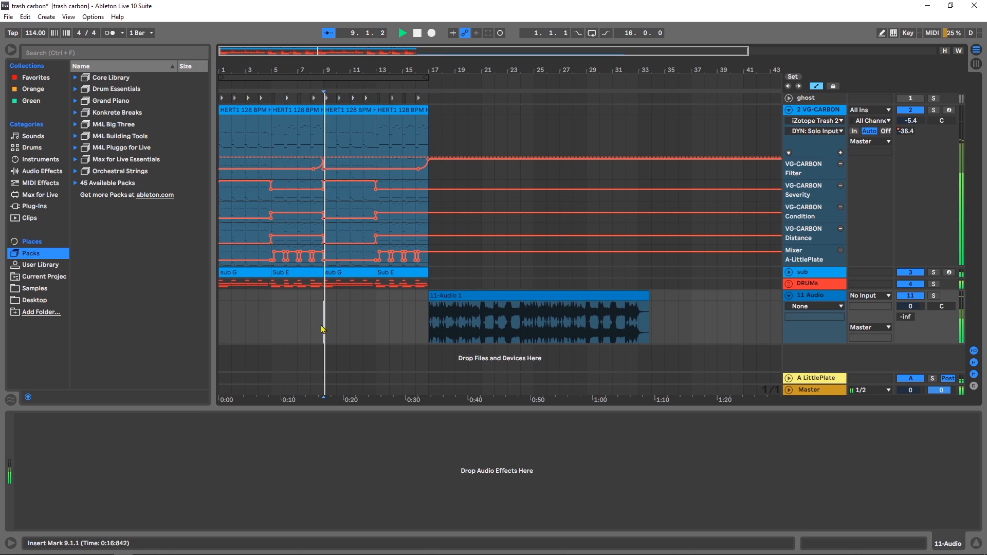
left_click(431, 323)
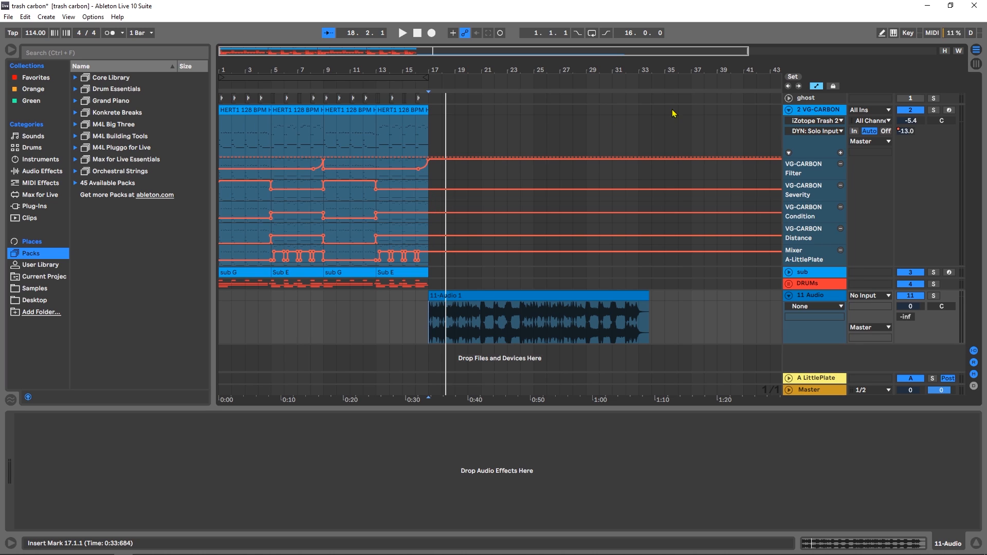
Open Trash 2 on the VG-CARBON track, move its window clear of the solo controls and solo the track.
left_click(829, 116)
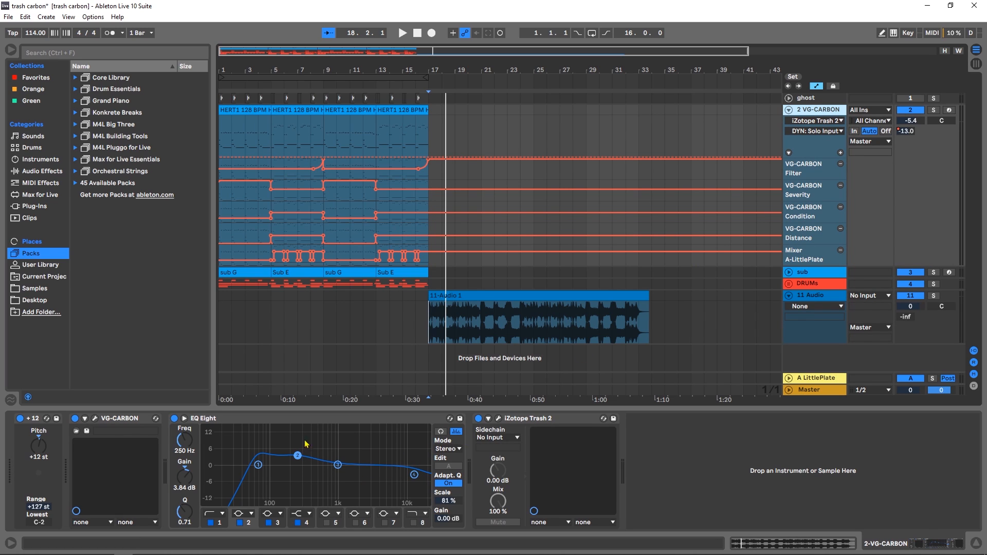
left_click(498, 419)
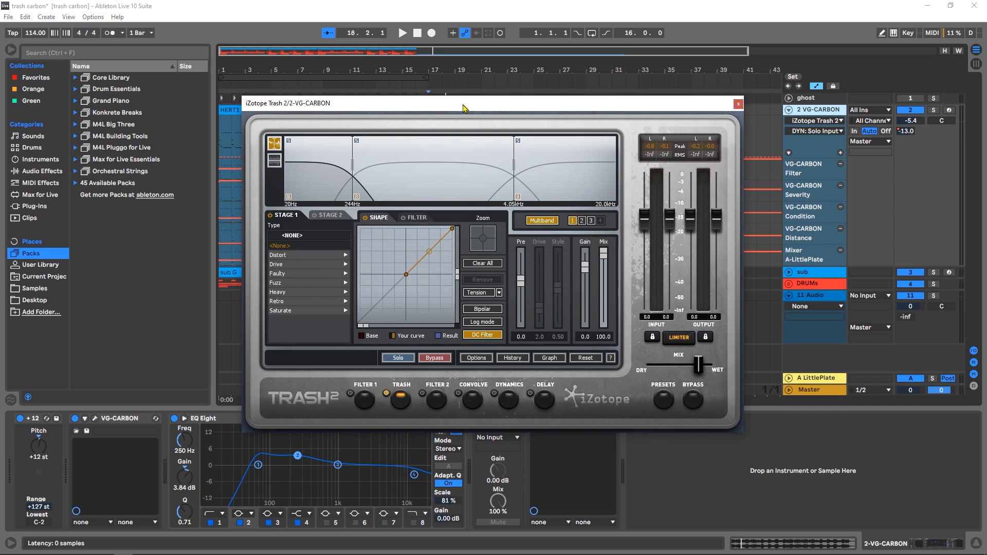
left_click_drag(599, 115, 604, 143)
left_click(934, 110)
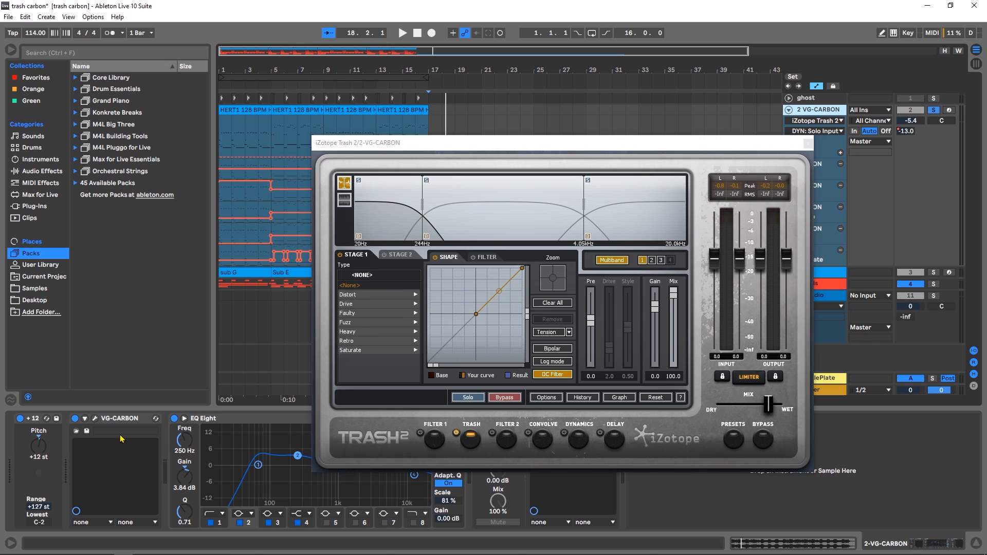
Turn on Draw Mode and play the soloed VG-CARBON track briefly from the start of the arrangement.
key("b")
key("space")
key("space")
key("Home")
key("space")
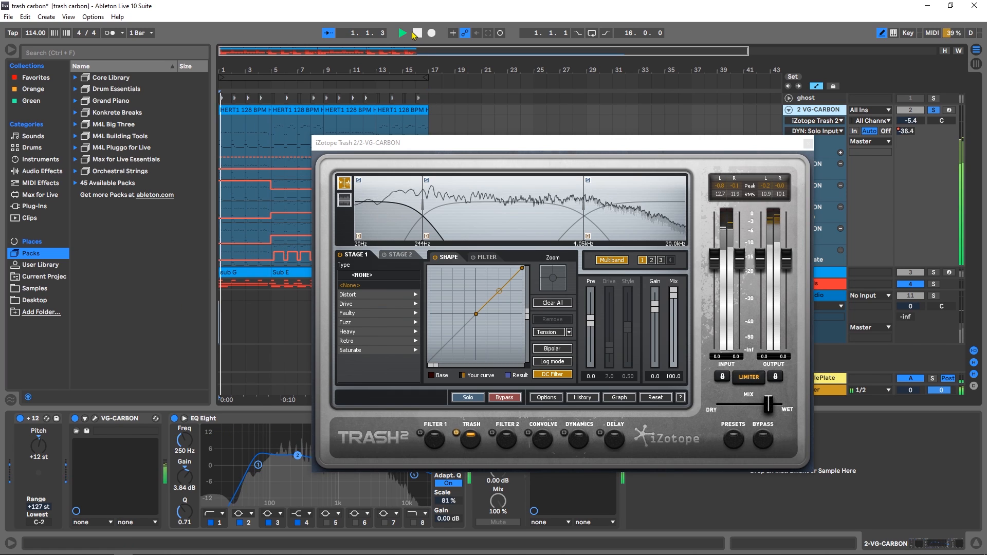
key("space")
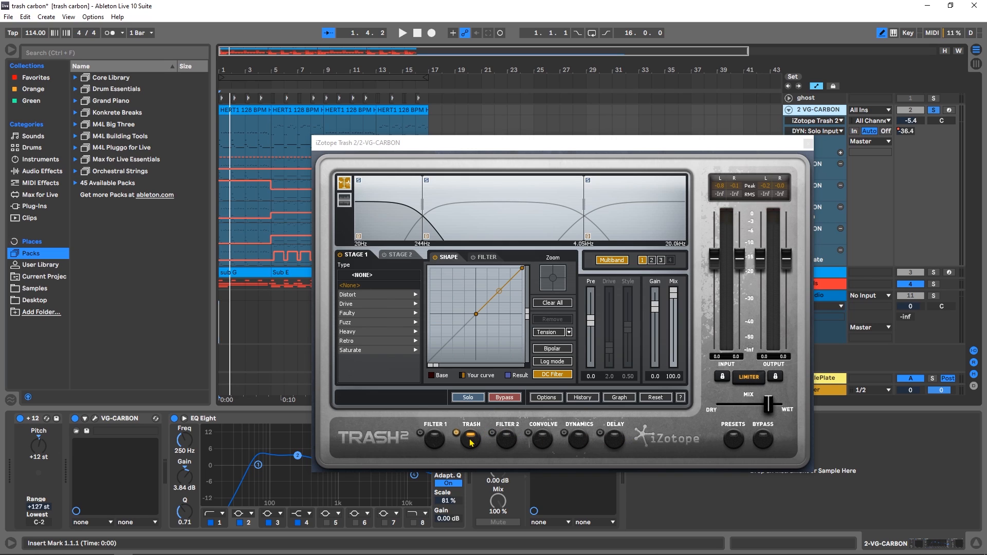
Examine the single-band and multiband modes of Trash 2 and the distortion type and mix of bands 1, 2 and 3.
left_click(612, 261)
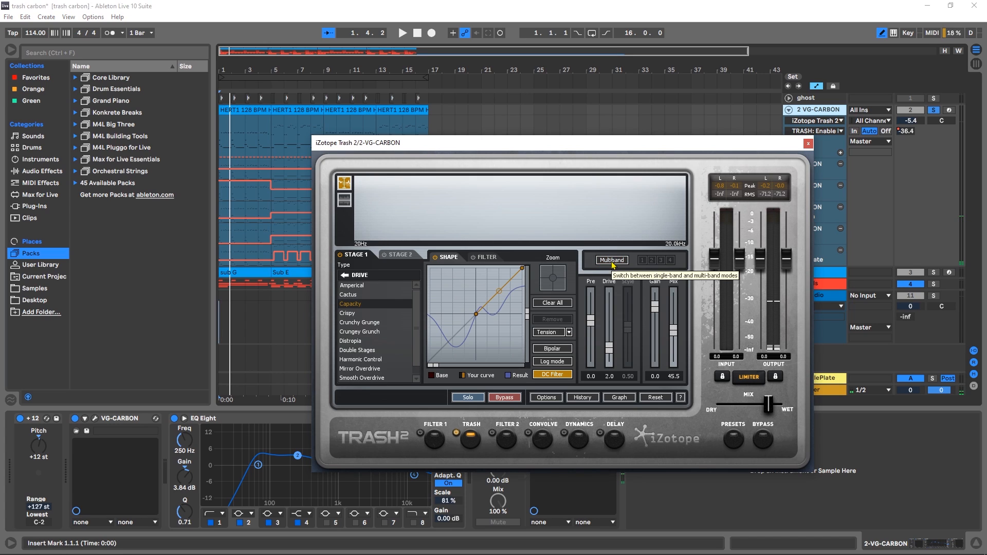
left_click(608, 260)
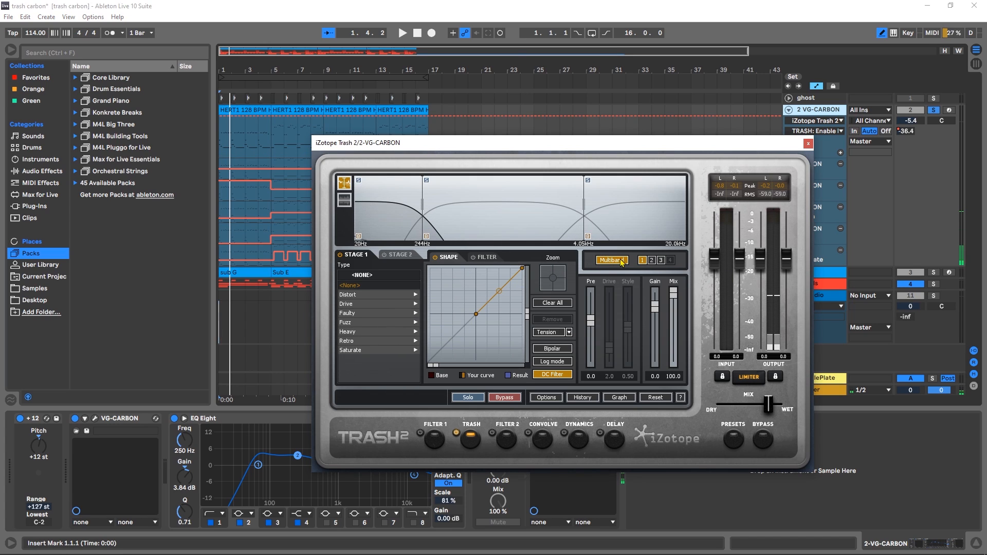
left_click(651, 260)
left_click(661, 260)
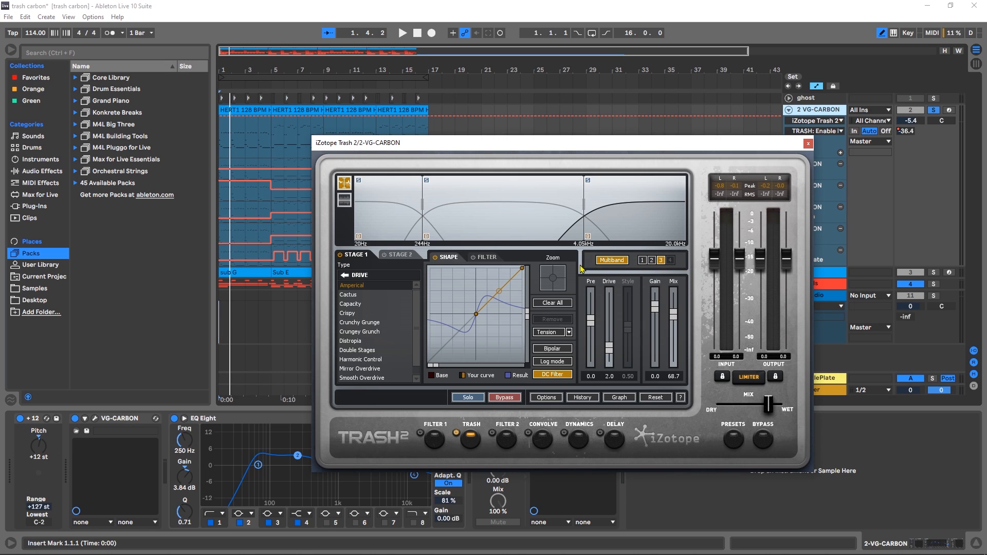
left_click(652, 260)
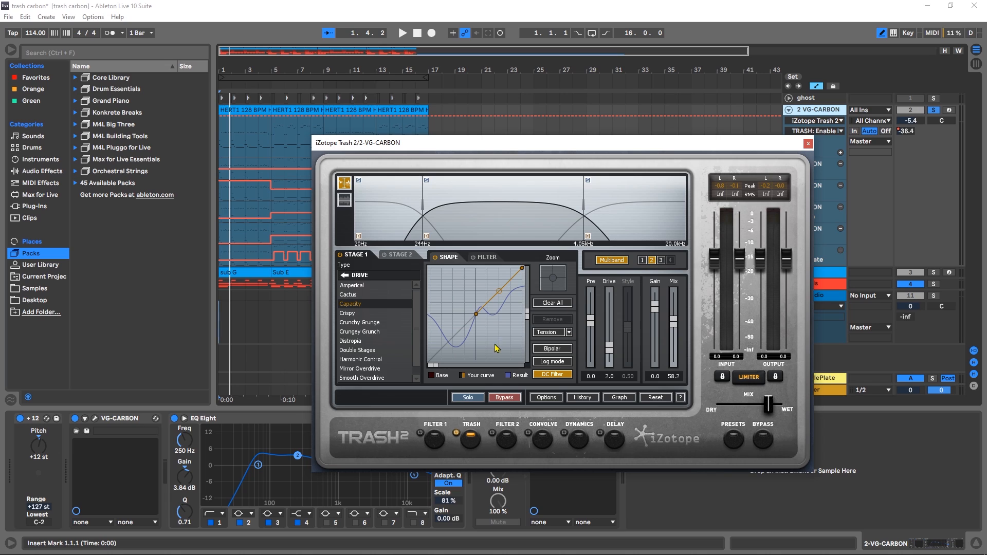
left_click(660, 260)
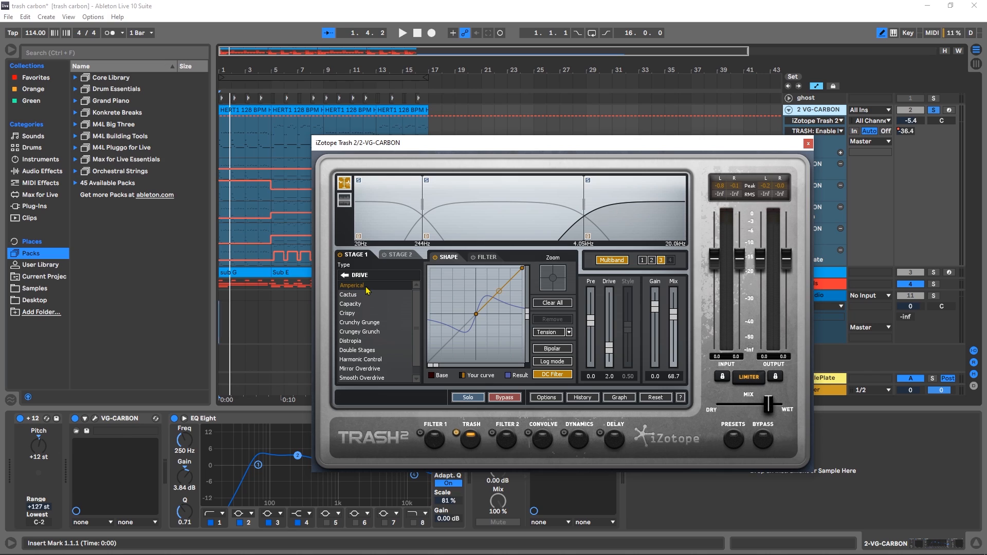
left_click(652, 260)
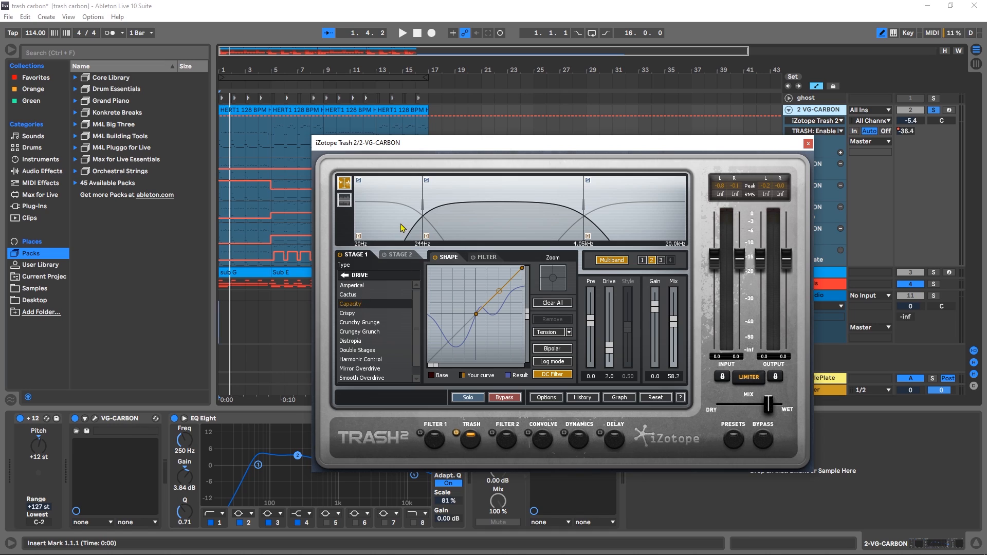
left_click(642, 261)
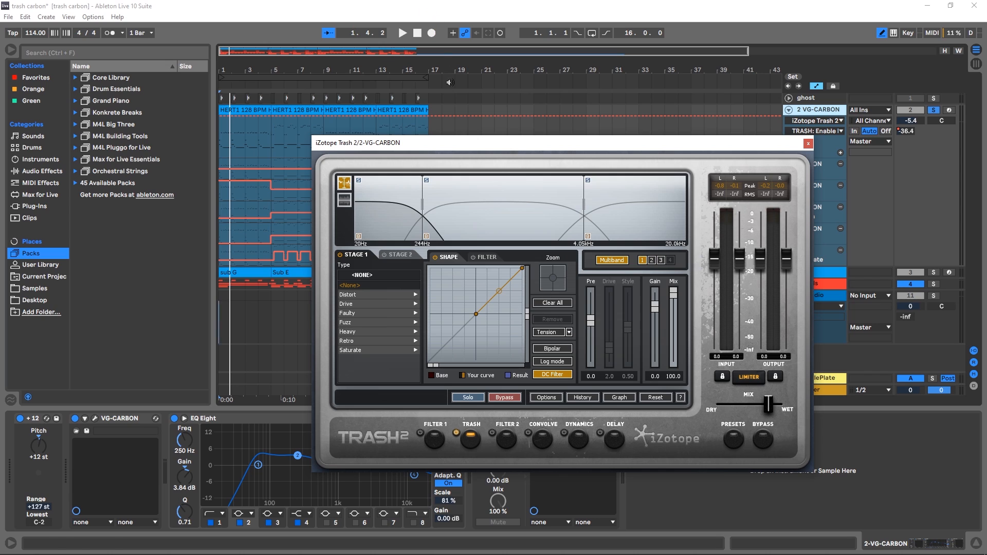
Play the track from bar 1 while toggling the Trash 2 global bypass to compare the dry and processed sound.
left_click(763, 440)
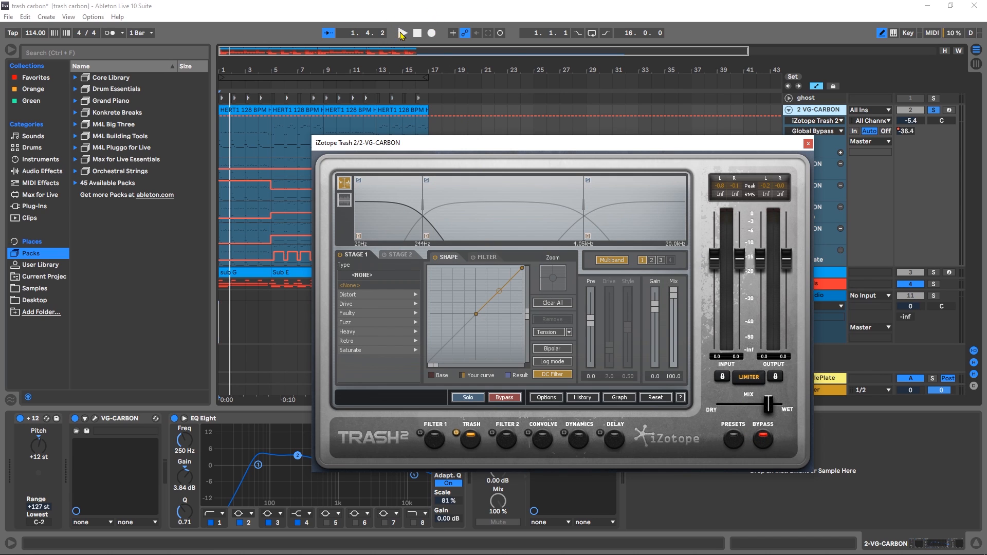
left_click(403, 34)
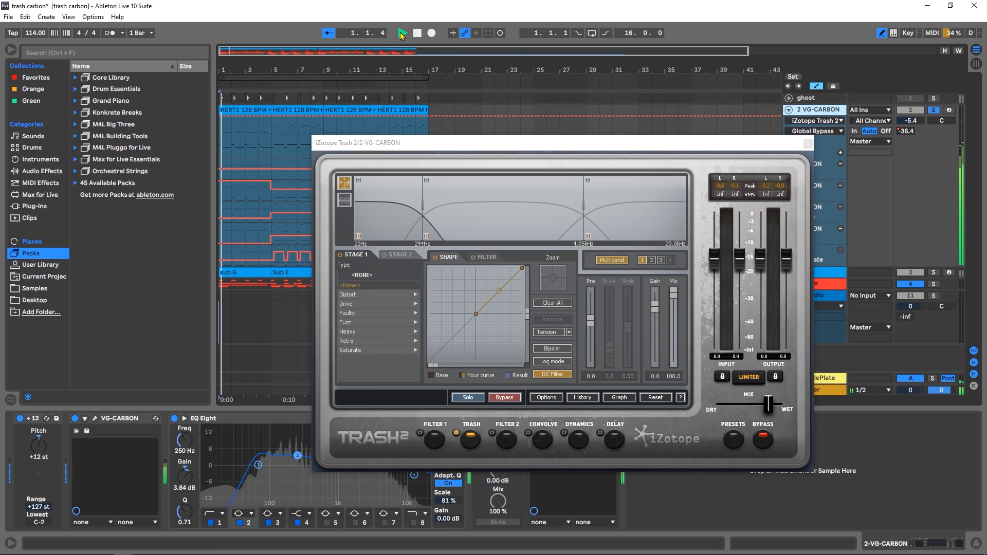
left_click(763, 440)
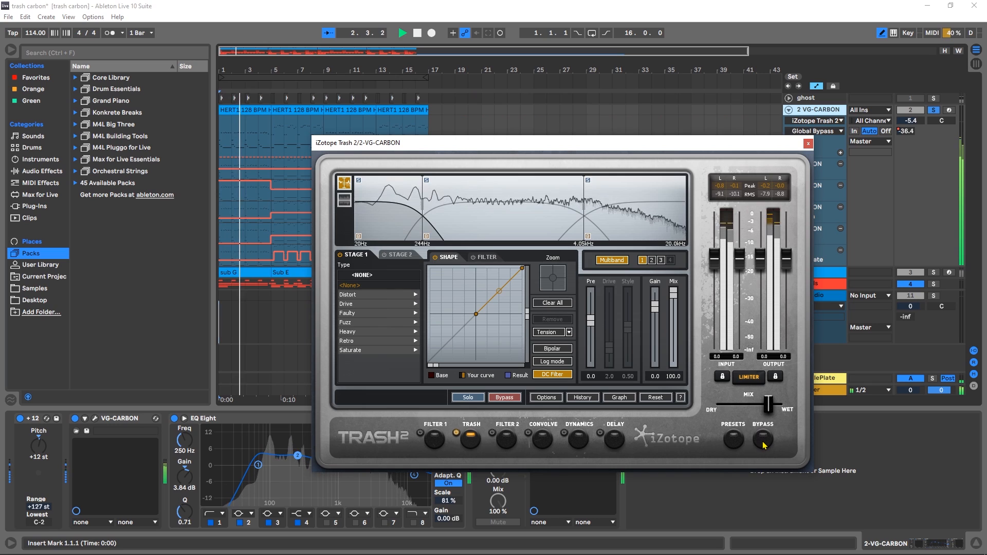
left_click(763, 443)
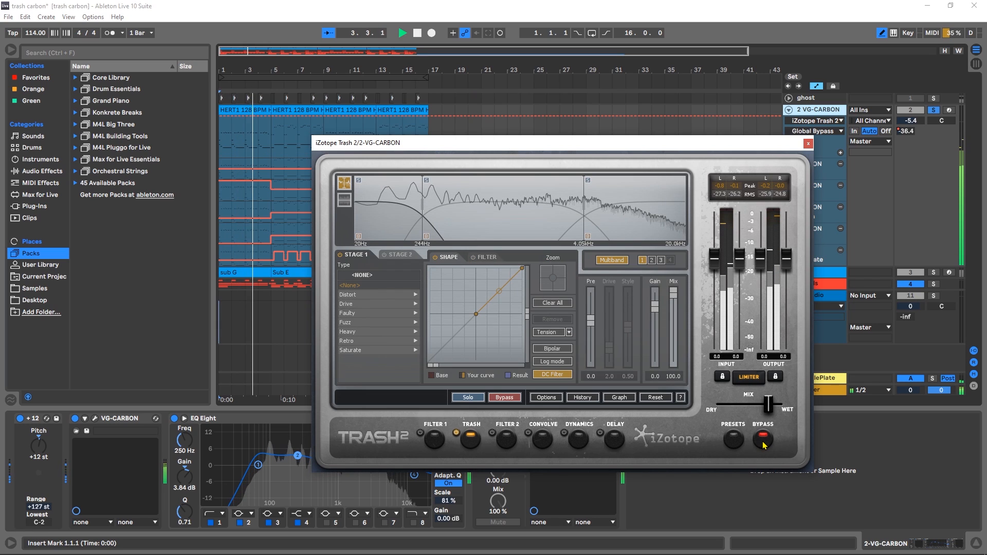
left_click(763, 440)
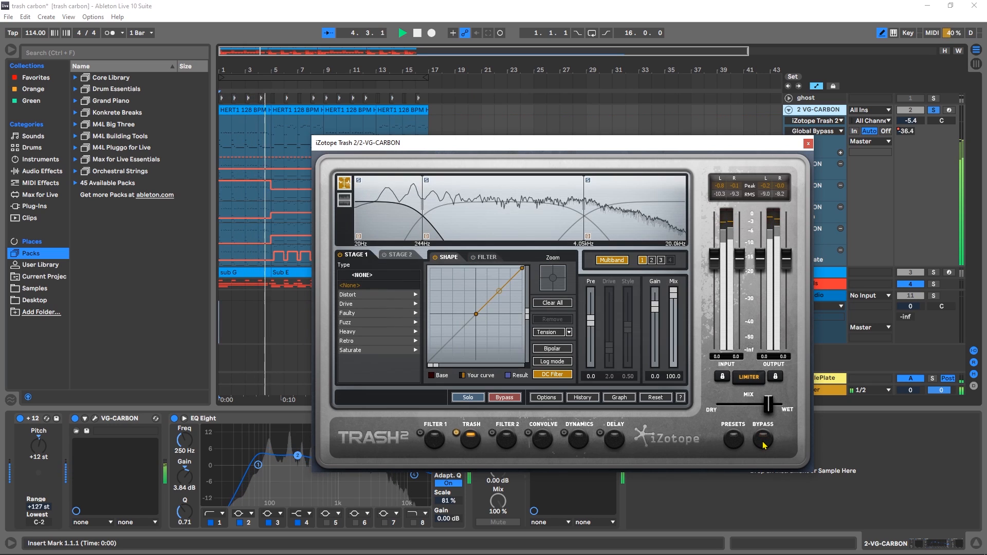
left_click(417, 32)
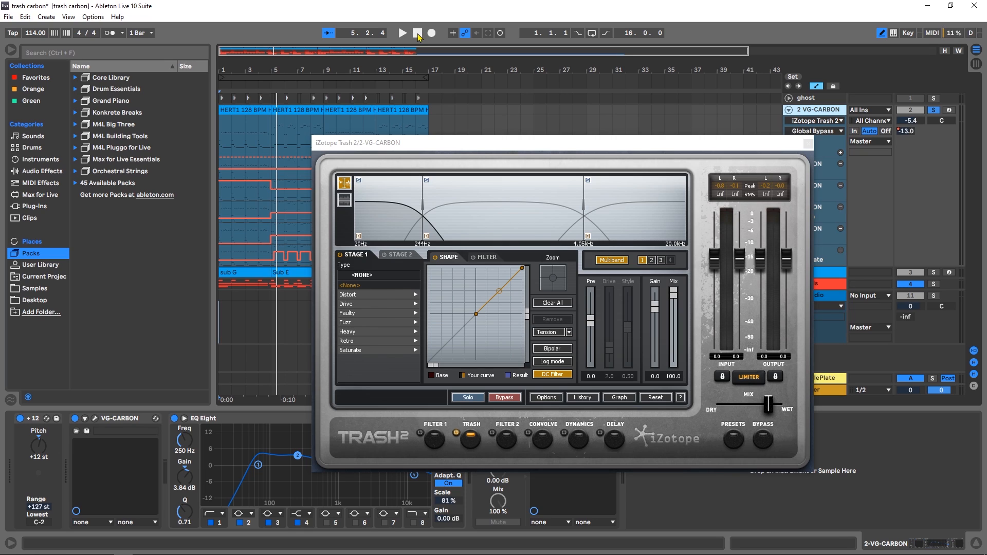
left_click(418, 35)
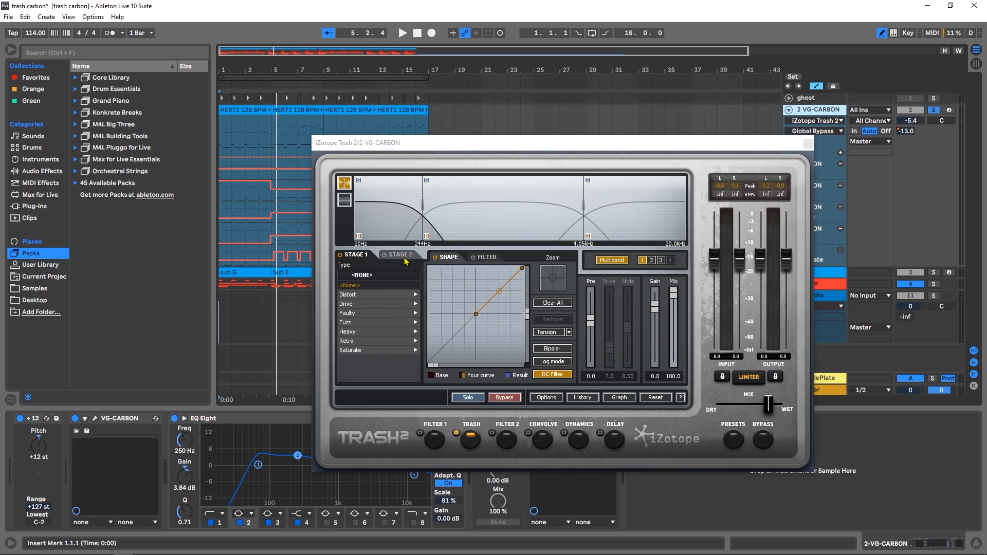
Enable Stage 2 with a bipolar shape curve for band 2, try bending the curve and clear all its points.
left_click(485, 232)
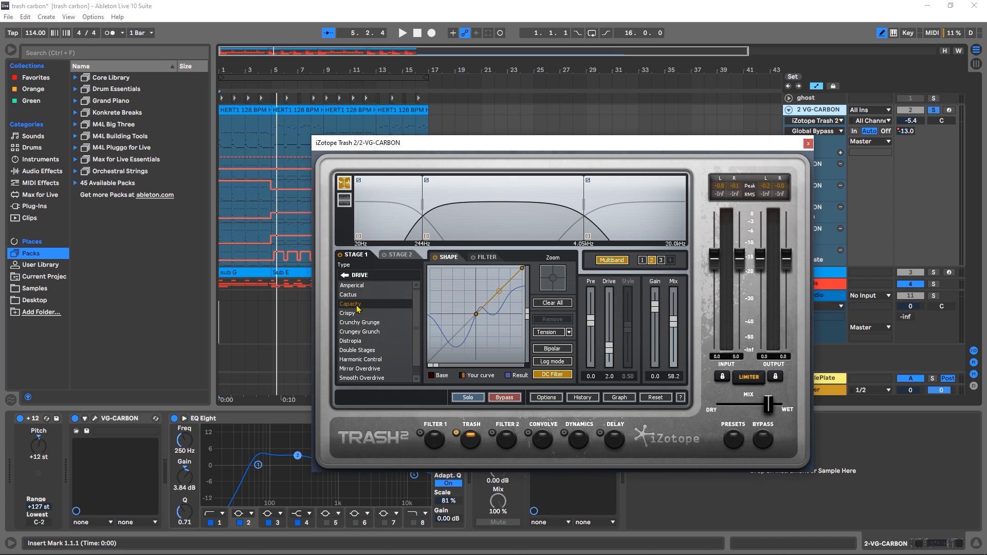
left_click(402, 255)
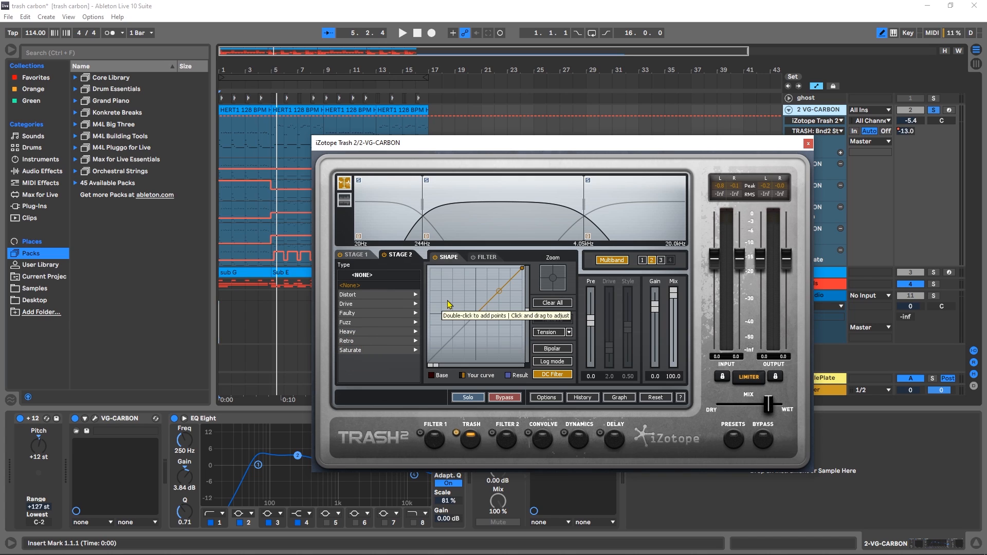
left_click(553, 350)
mouse_move(499, 292)
left_mouse_down()
mouse_move(494, 283)
mouse_move(515, 314)
mouse_move(513, 305)
left_mouse_up()
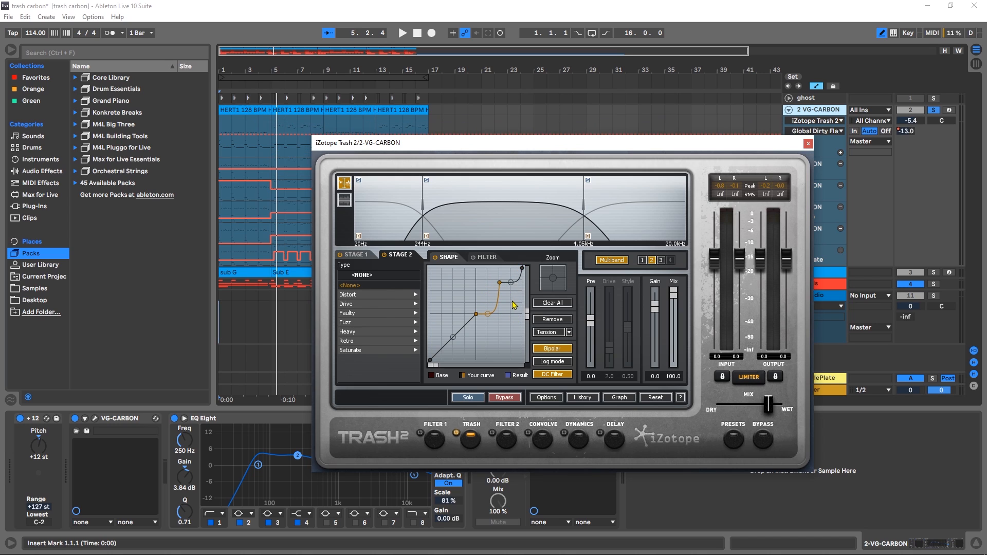
left_click(565, 303)
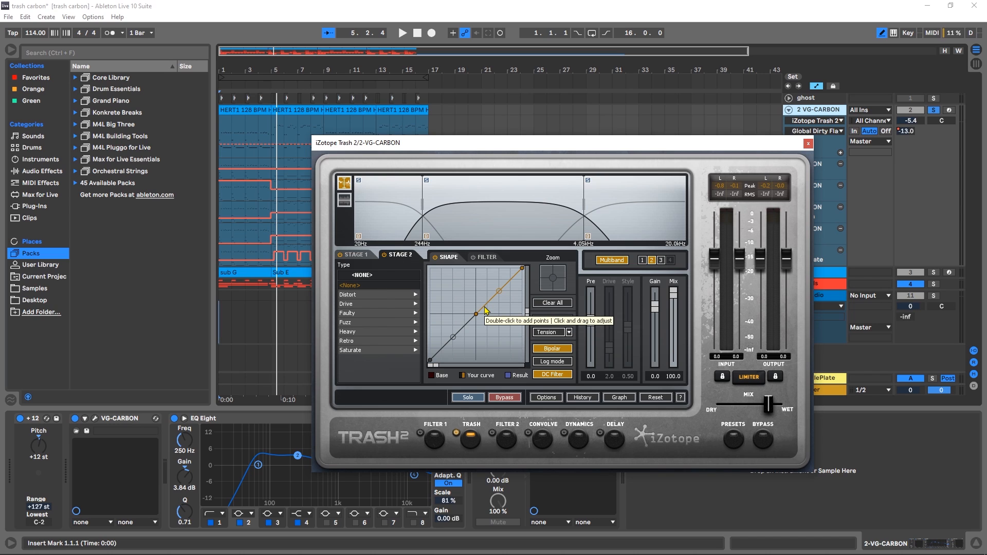
Close the Trash 2 window and unfold the sub track in the arrangement.
left_click(808, 145)
left_click(788, 273)
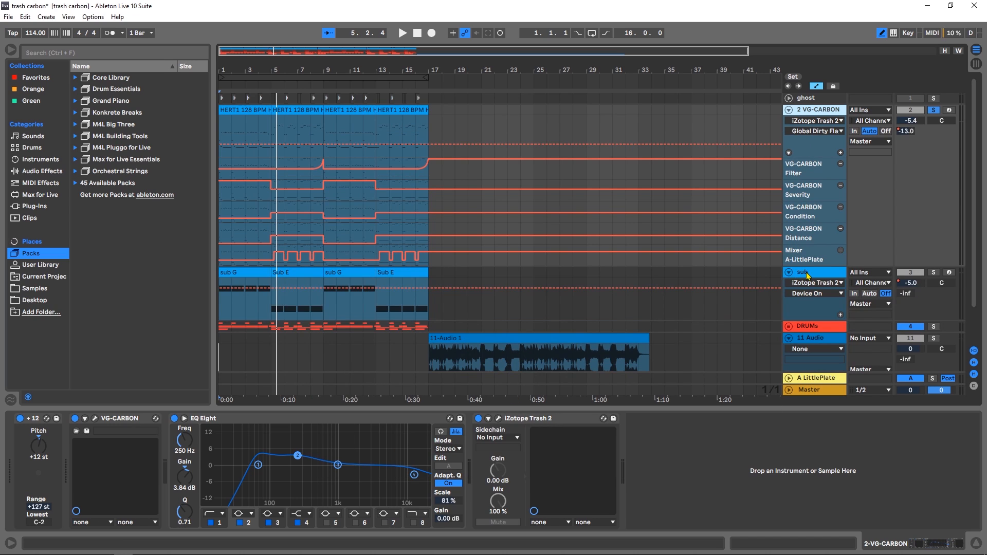
Solo the sub track, switch off its Trash 2 and play the dry sound from bar 1 and bar 5.
left_click(806, 273)
scroll(820, 296, "down", 2)
left_click(934, 230)
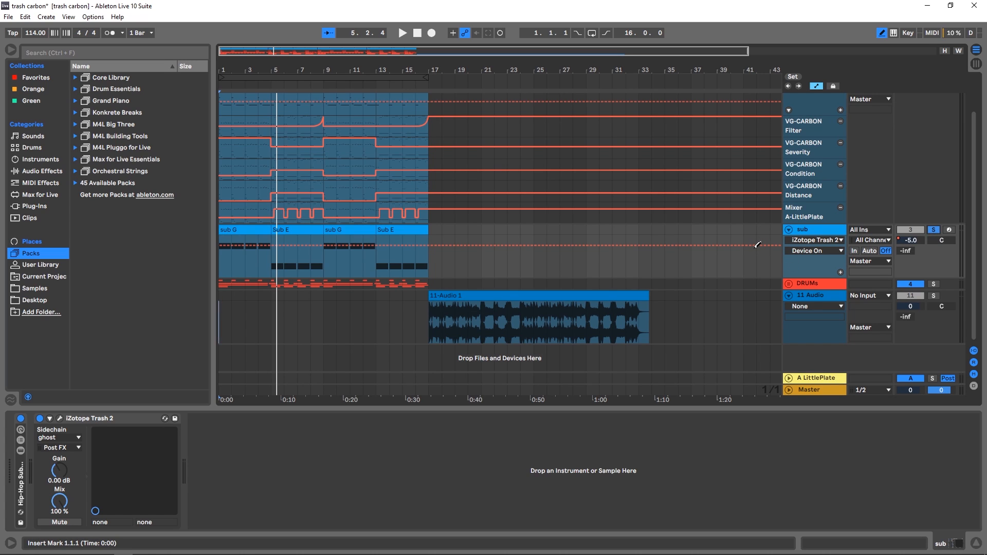
left_click(40, 420)
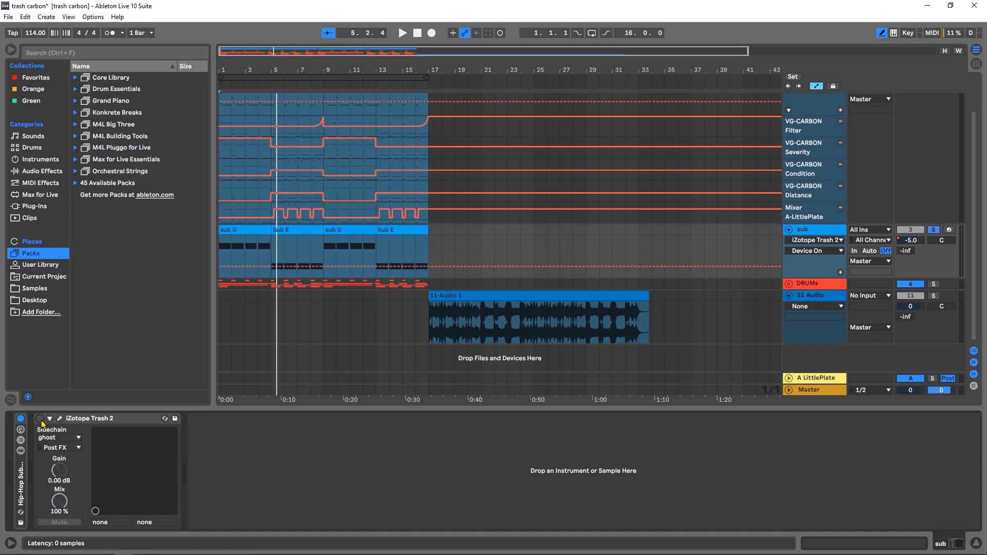
key("space")
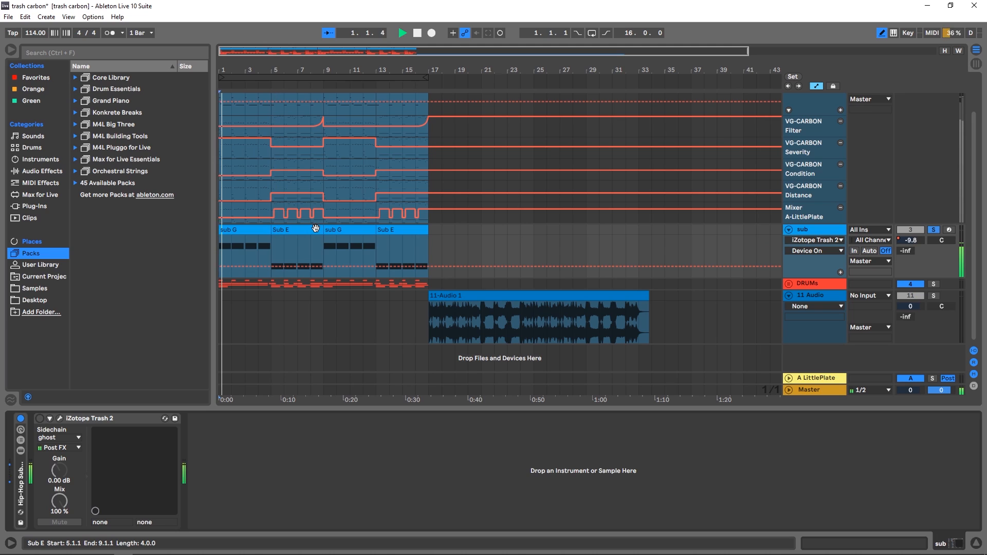
key("b")
left_click(272, 253)
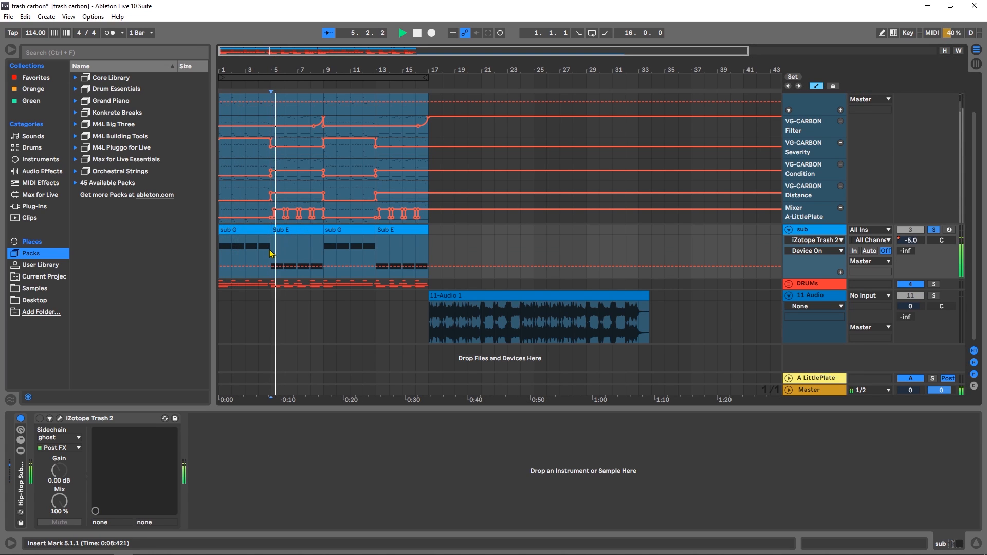
key("space")
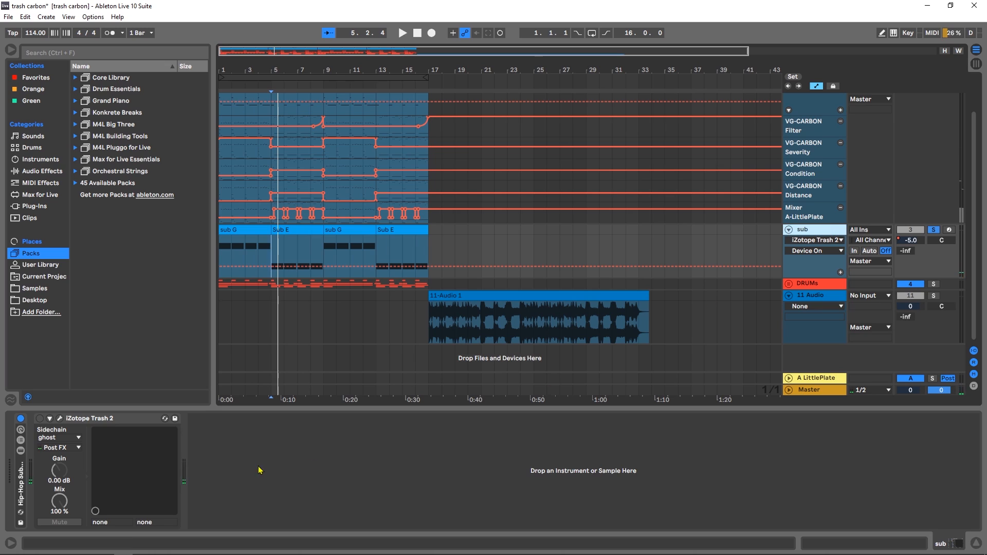
Switch the sub track's Trash 2 back on and play from bar 5 and bar 9 to hear the processed sound.
left_click(39, 418)
key("space")
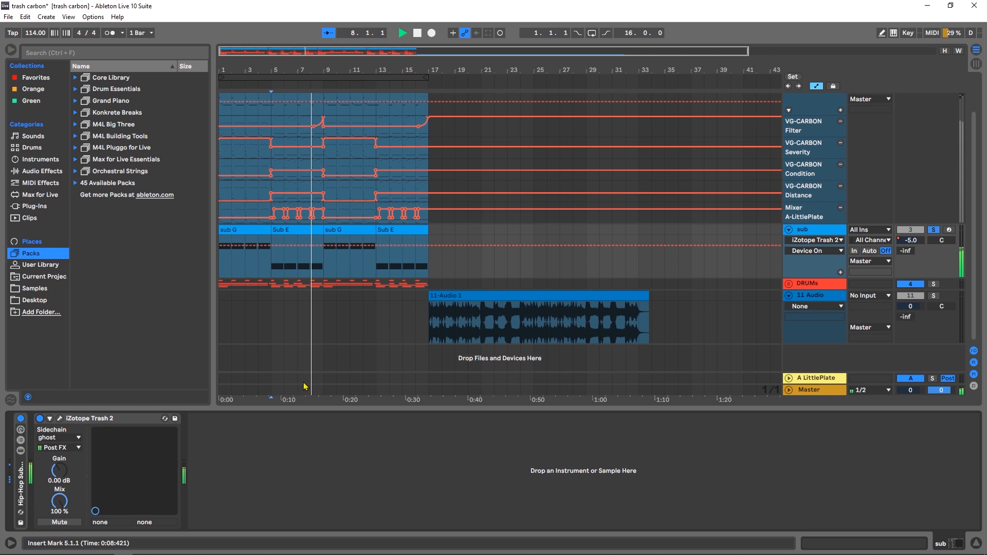
left_click(327, 267)
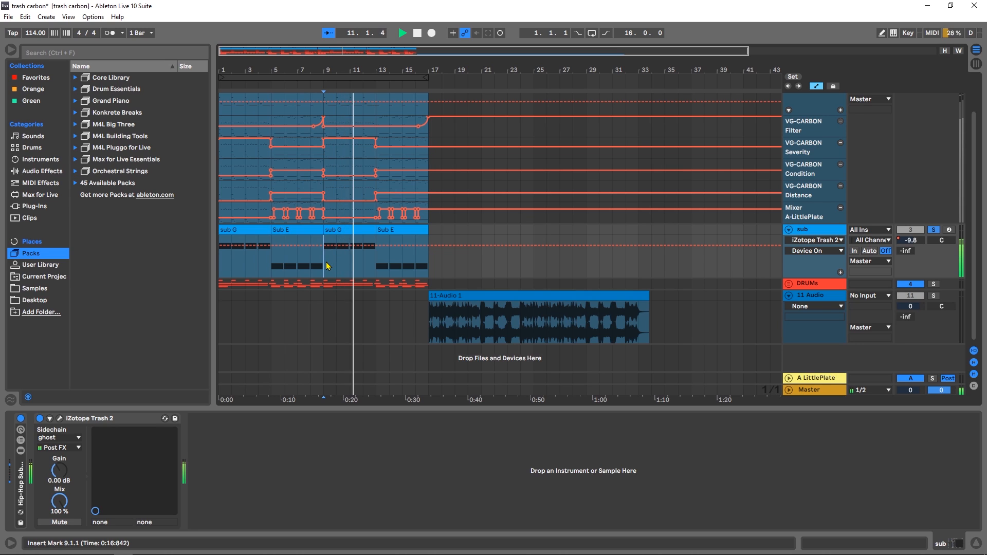
key("space")
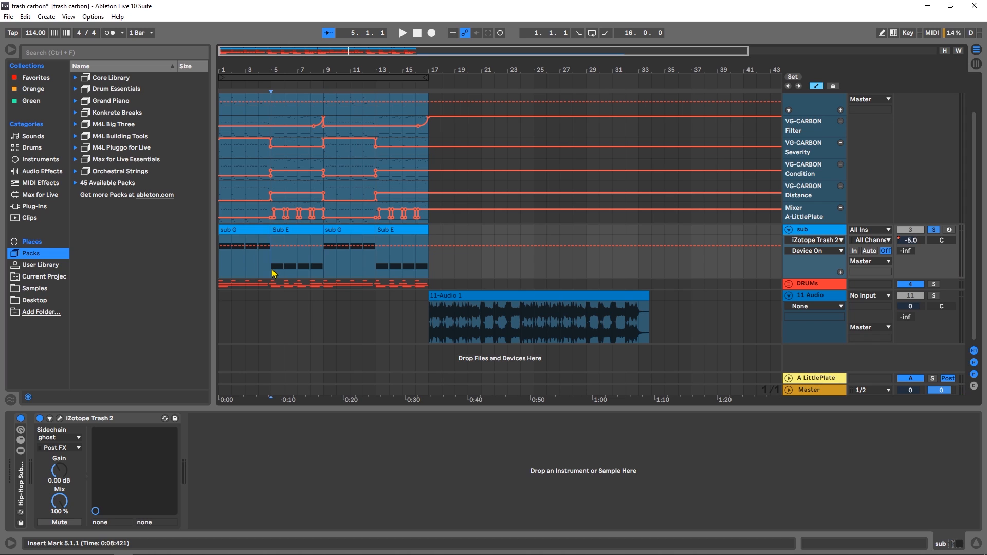
Set the playback start to bar 5 and open the sub track's Trash 2 window, moving it clear of the arrangement.
left_click(271, 273)
scroll(286, 241, "up", 2)
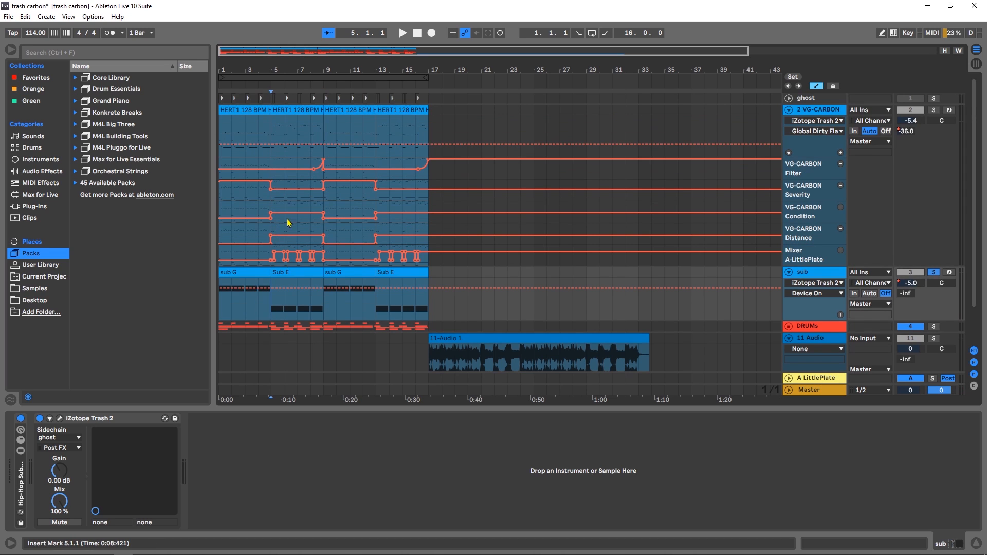
left_click(60, 418)
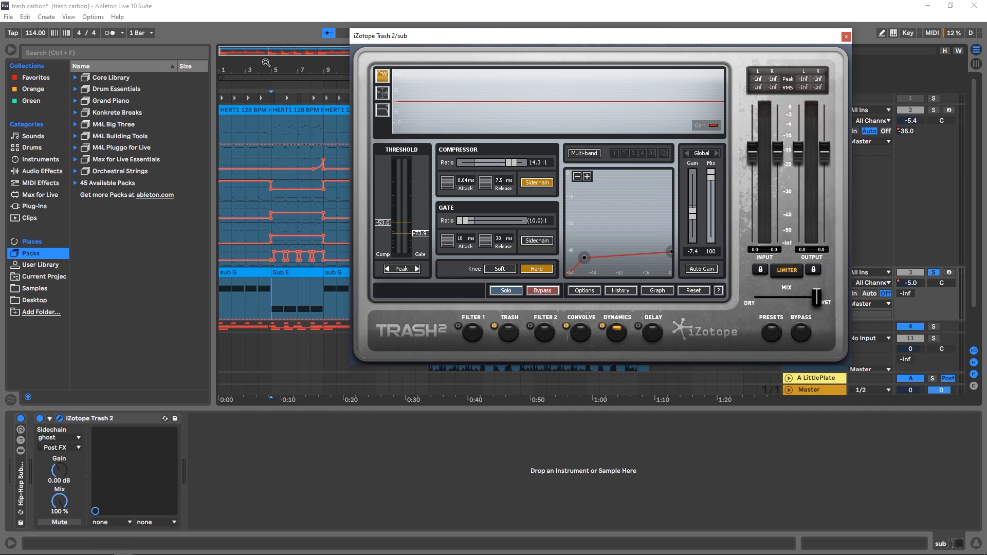
left_click_drag(271, 66, 295, 101)
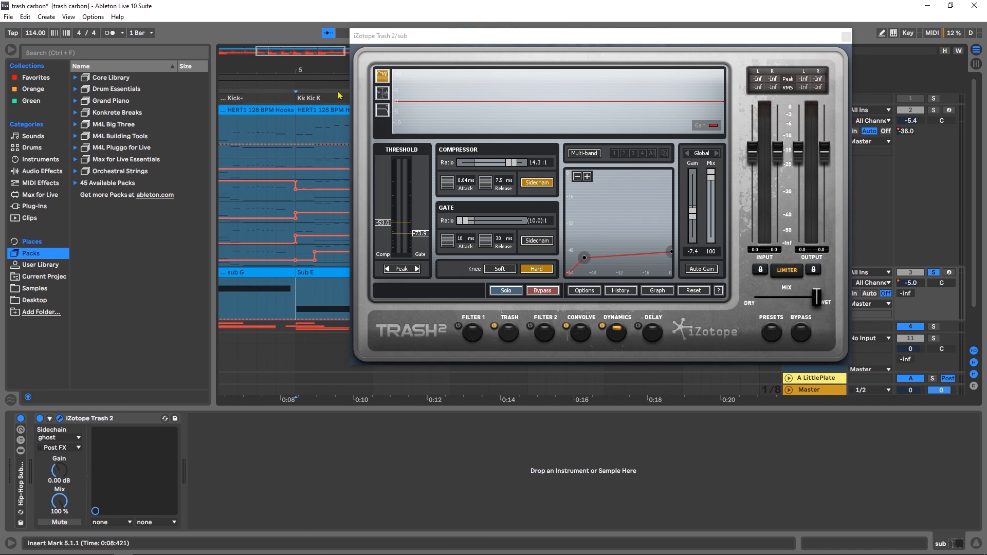
left_click_drag(436, 35, 501, 95)
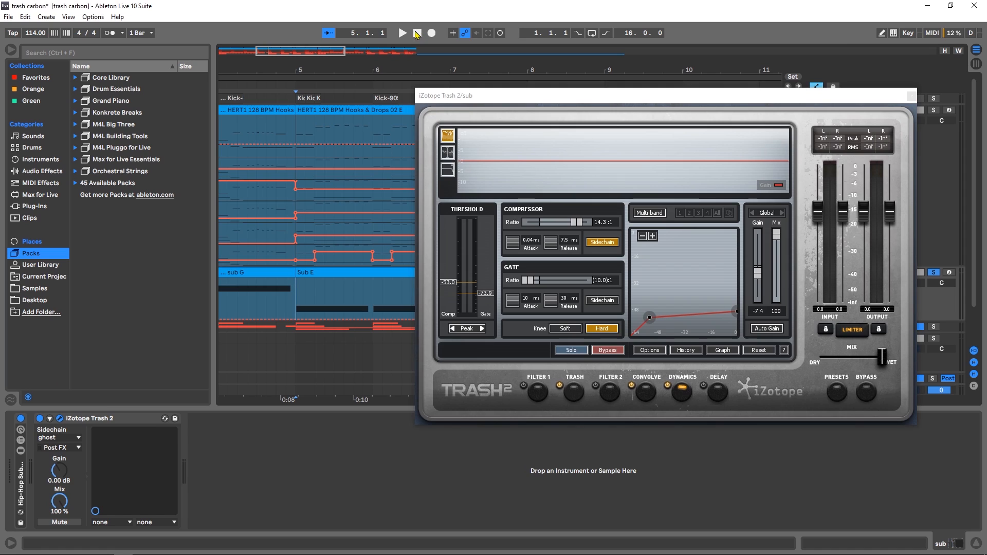
Play the sub briefly from bar 1 and select ghost as the sidechain source of Trash 2.
key("space")
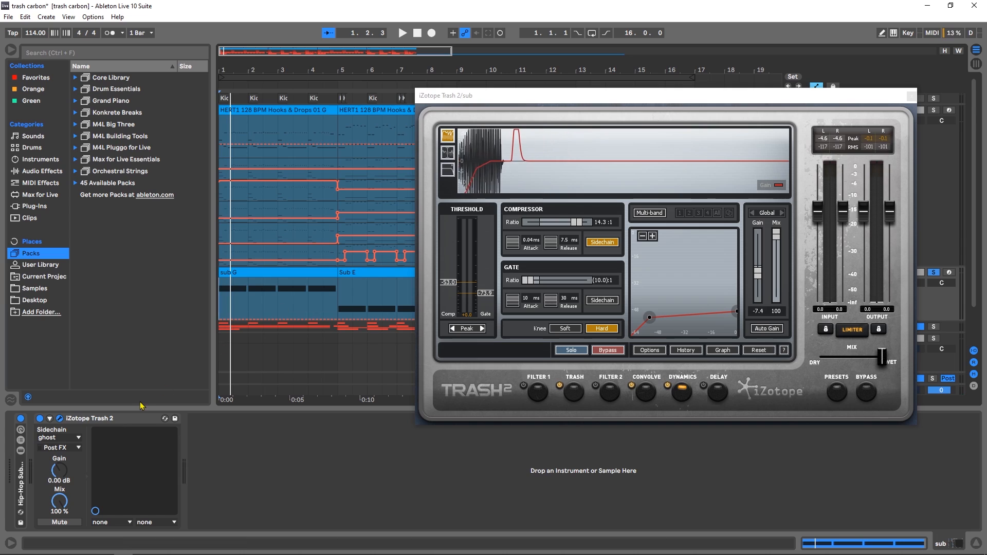
left_click(69, 441)
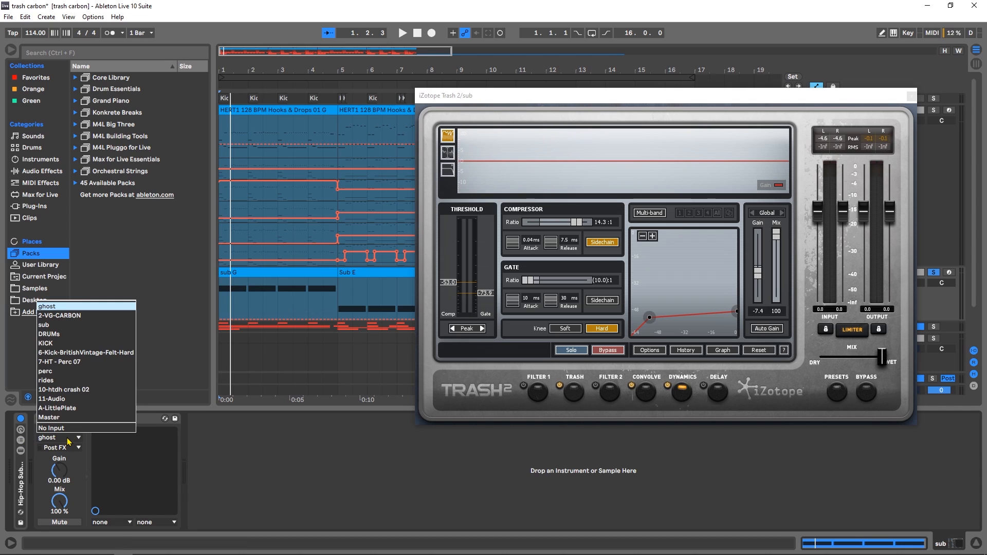
left_click(70, 308)
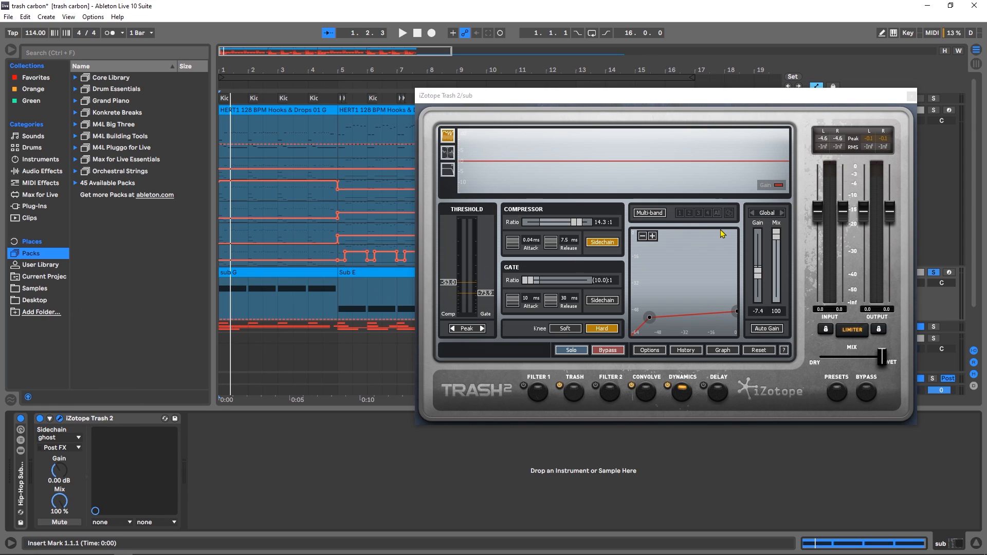
Toggle the Dynamics module off and back on, and play the sub to watch the sidechain compression.
left_click(678, 401)
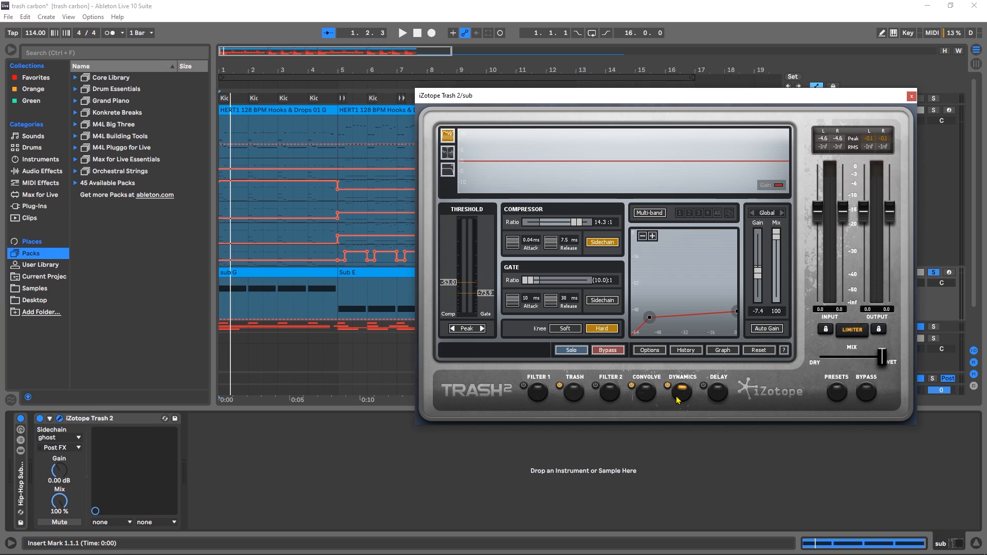
left_click(668, 386)
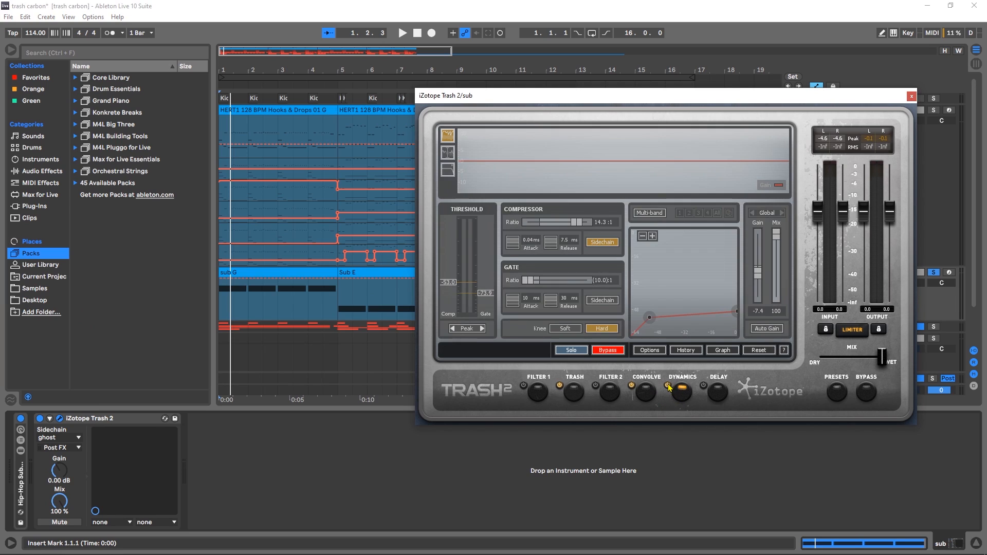
left_click(668, 386)
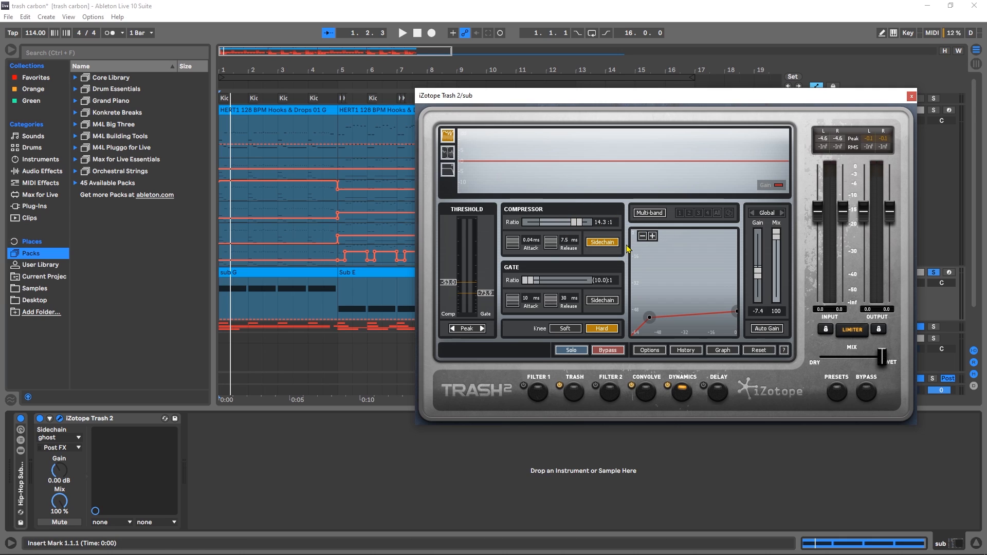
key("space")
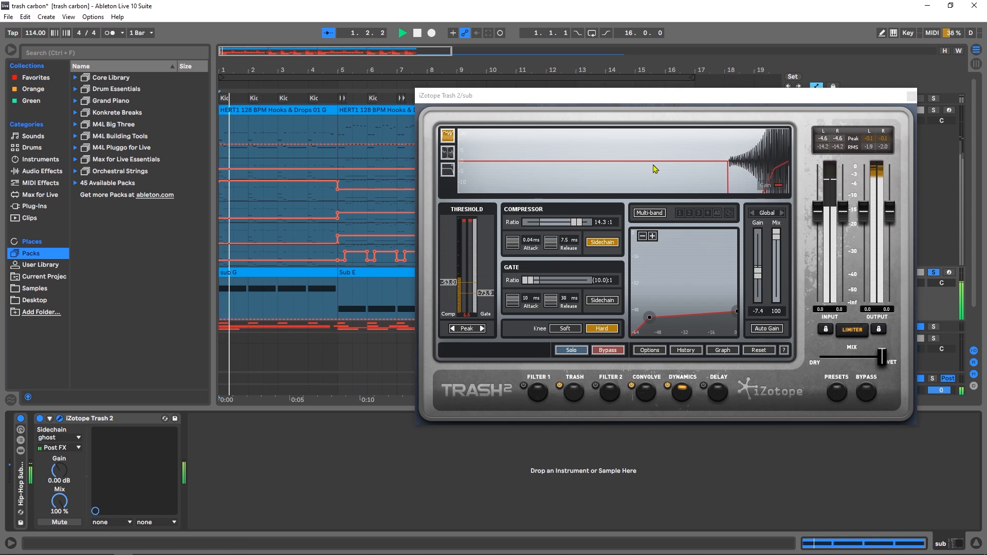
key("space")
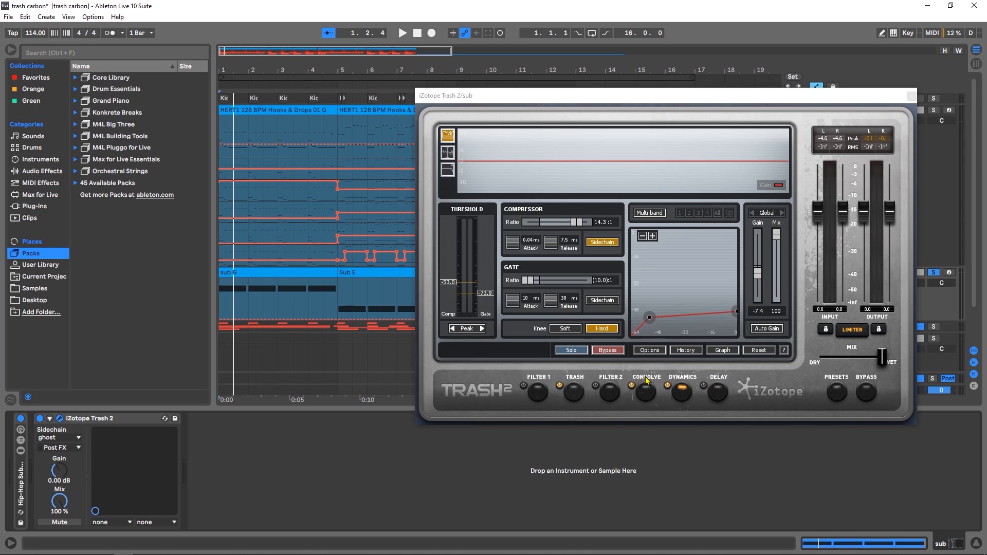
Examine the Convolve impulse response and the Stage 1 and Stage 2 distortion settings of the sub's Trash 2.
left_click(645, 392)
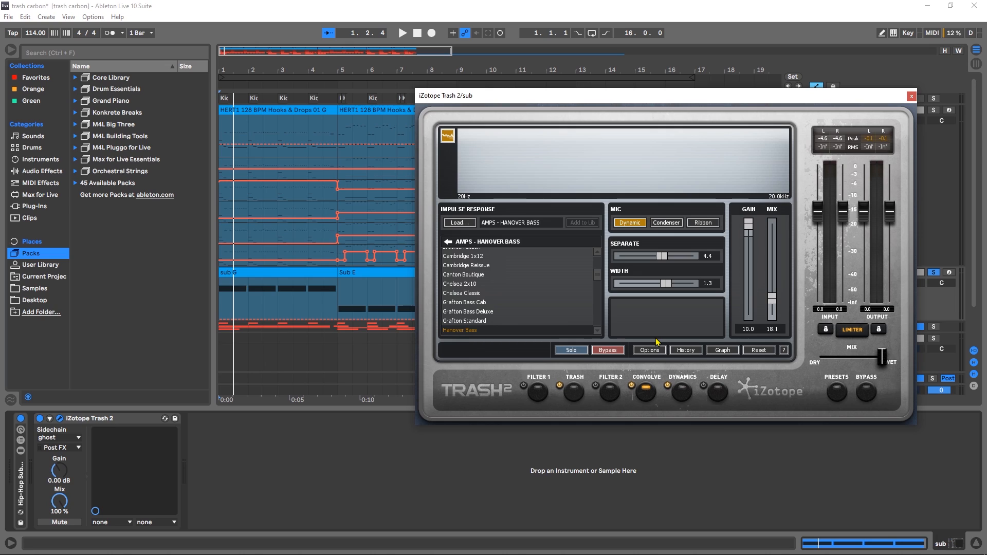
left_click(573, 393)
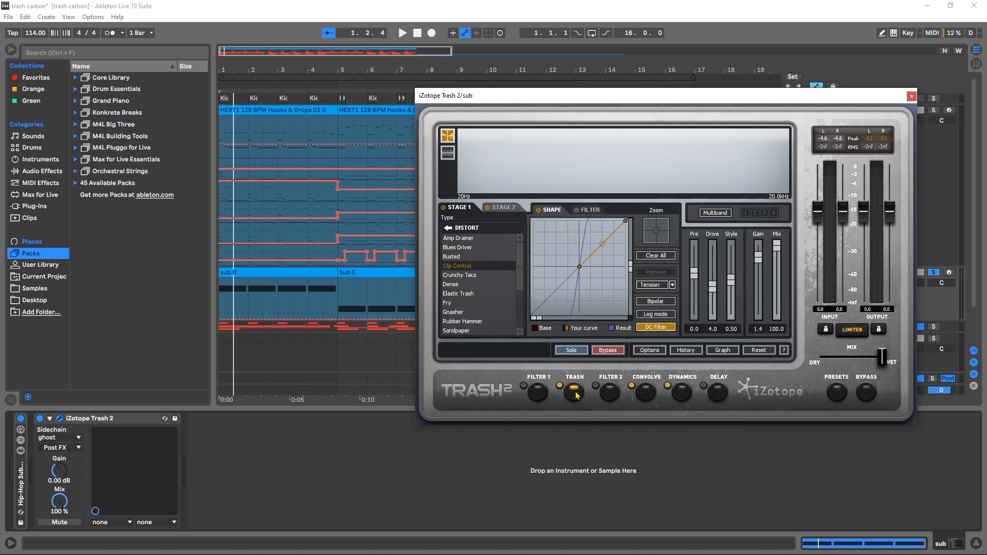
left_click(504, 209)
left_click(471, 209)
left_click(498, 209)
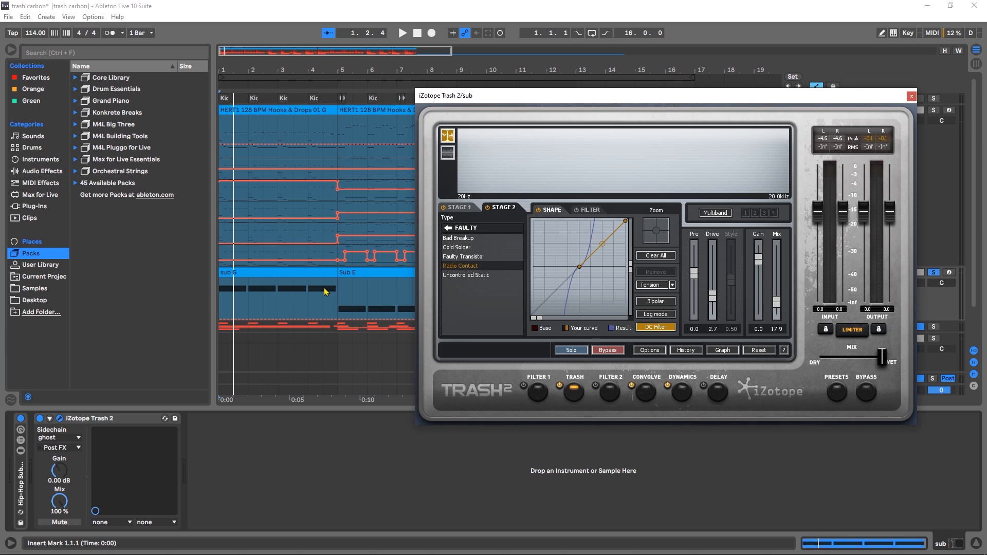
Play the sub from bar 1, view the Filter 2 module and close the Trash 2 window.
left_click(404, 34)
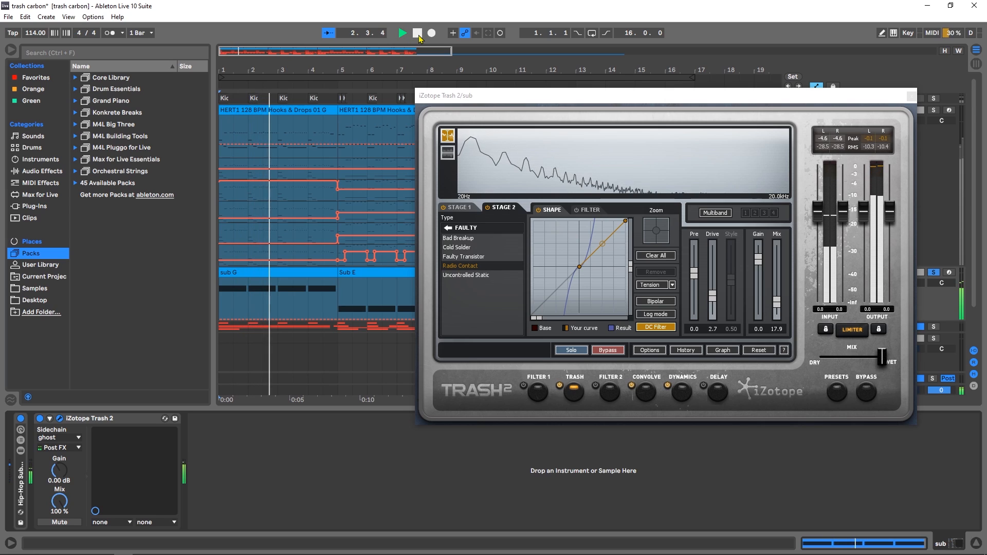
left_click(418, 33)
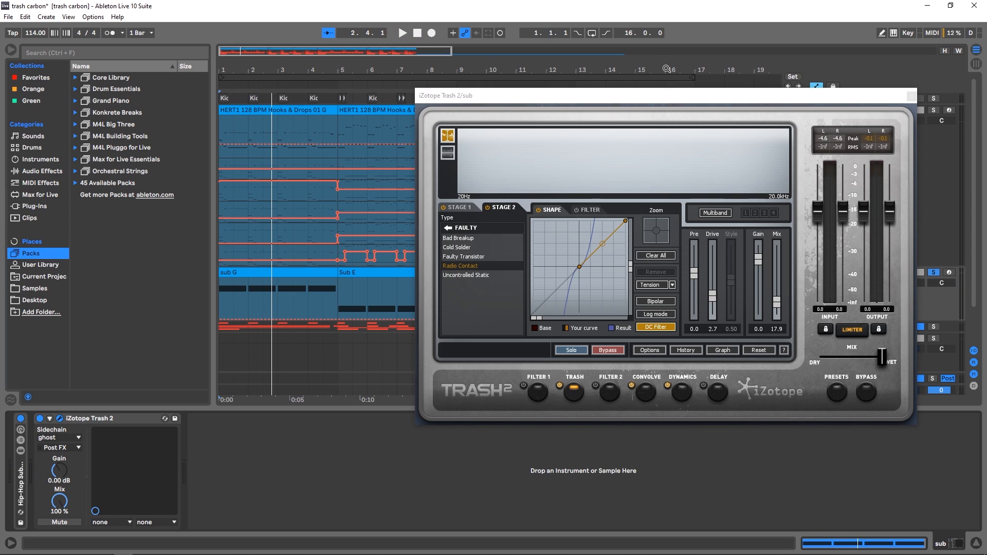
left_click(611, 395)
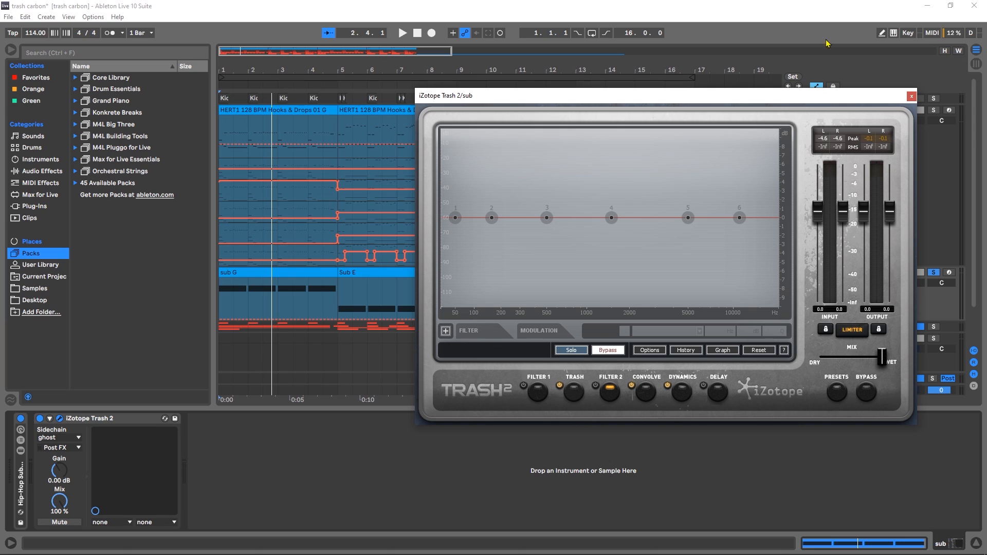
left_click(911, 96)
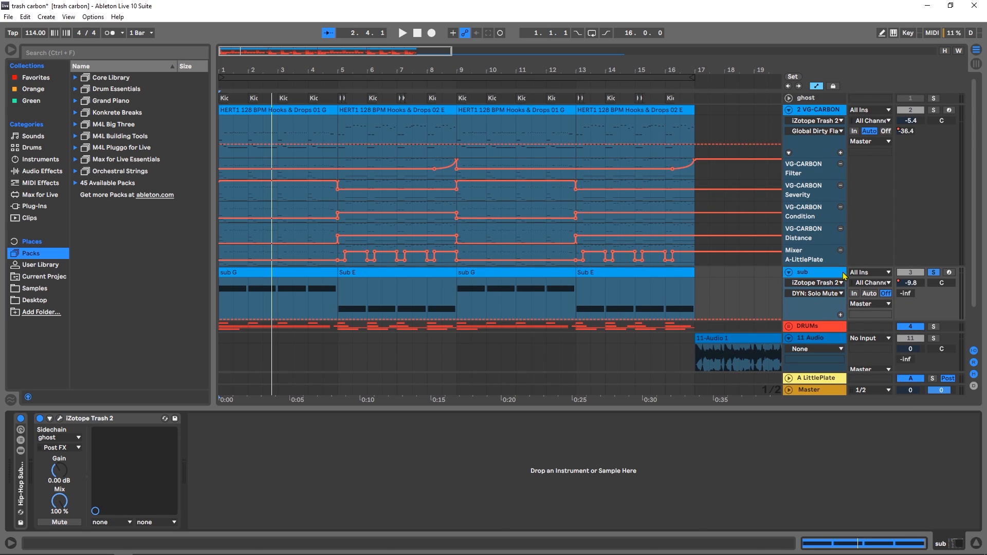
Unsolo the sub track and unfold the DRUMs group in the arrangement.
left_click(936, 273)
scroll(822, 286, "down", 2)
left_click(789, 283)
scroll(834, 286, "down", 4)
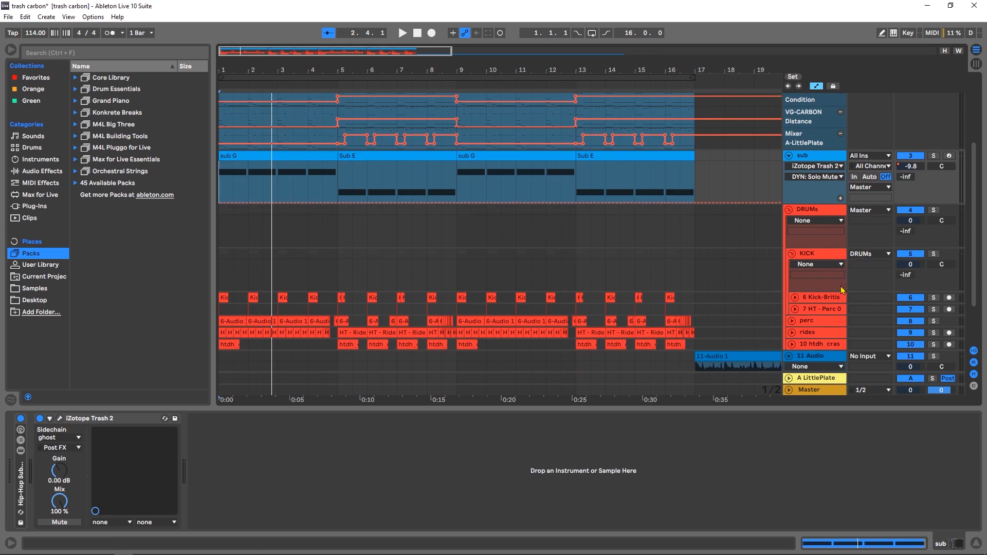
Select the 6-Kick-BritishVintage-Felt-Hard track inside the KICK group and solo it.
left_click(829, 226)
left_click(829, 238)
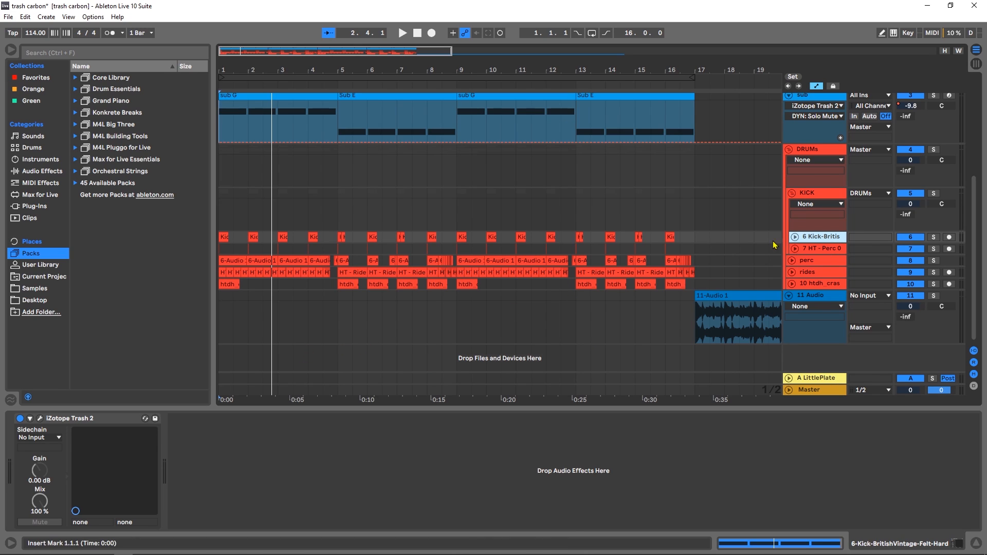
left_click(913, 238)
left_click(934, 238)
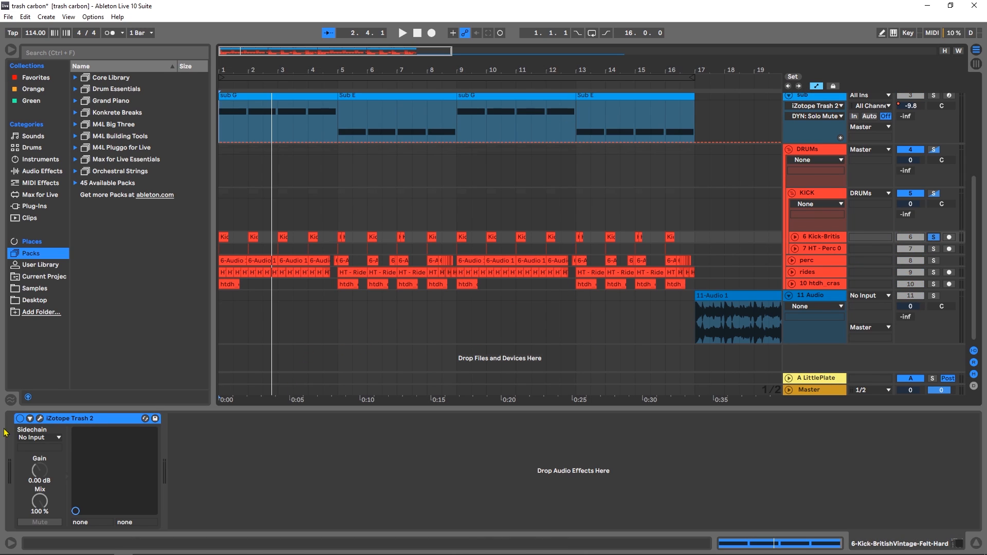
Play the soloed kick from bar 1 with Trash 2 off and on, and open its Trash 2 window.
key("space")
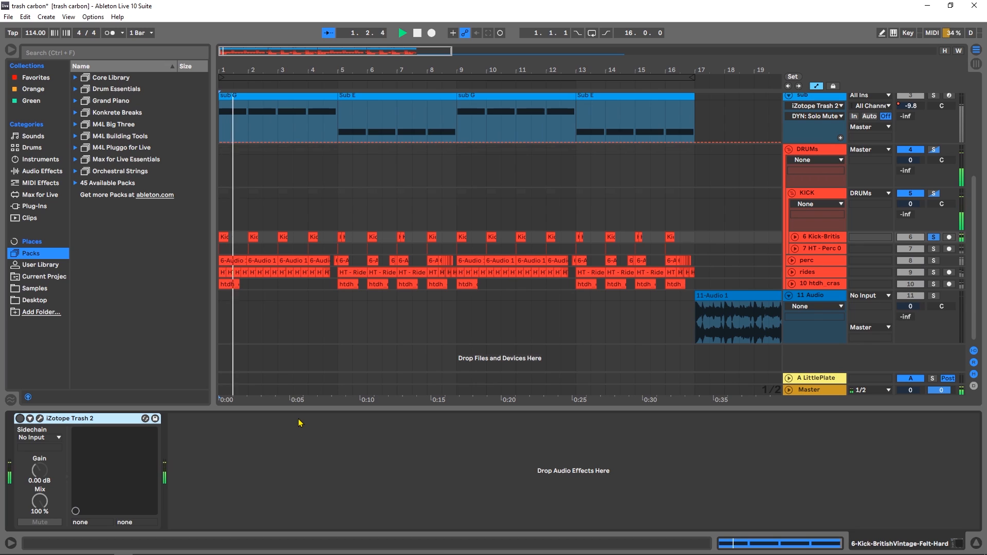
key("space")
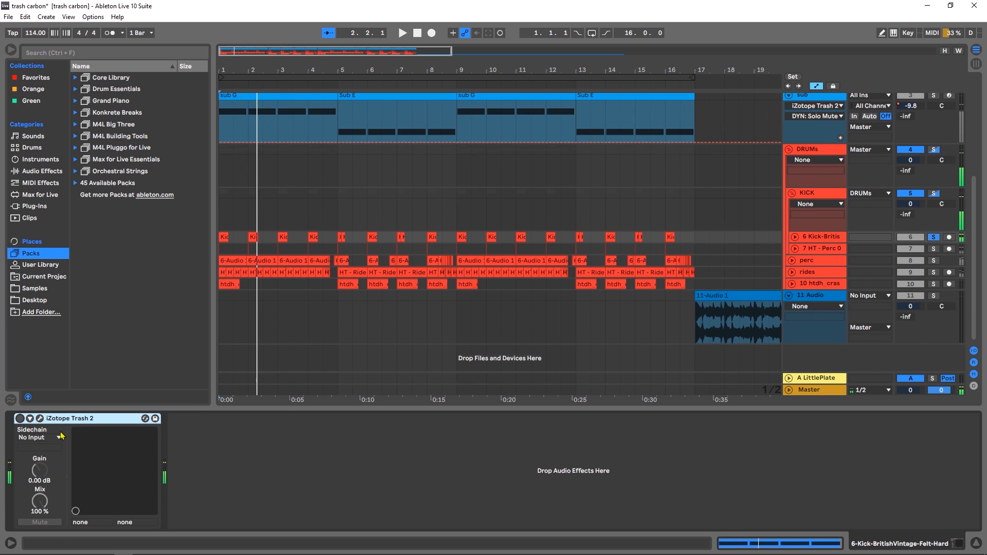
left_click(19, 419)
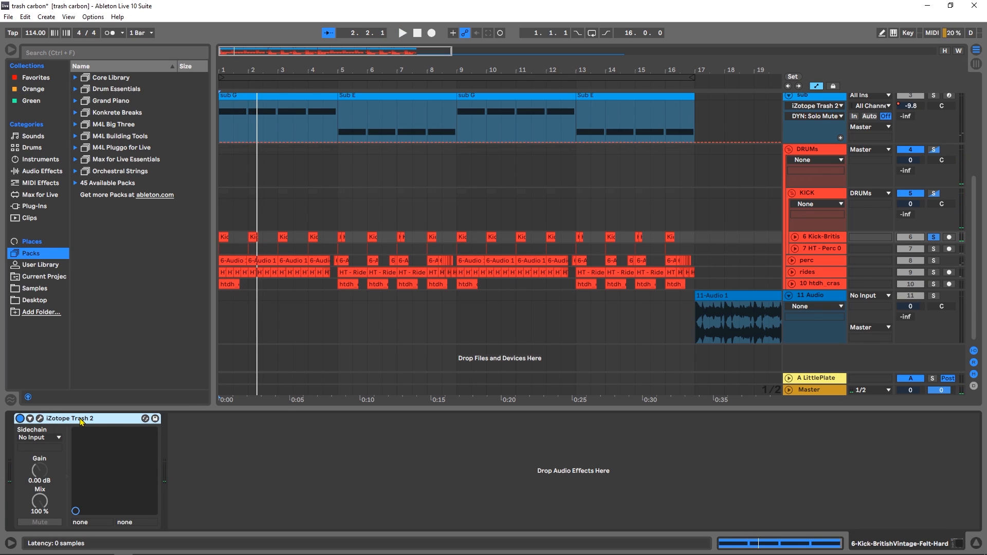
key("space")
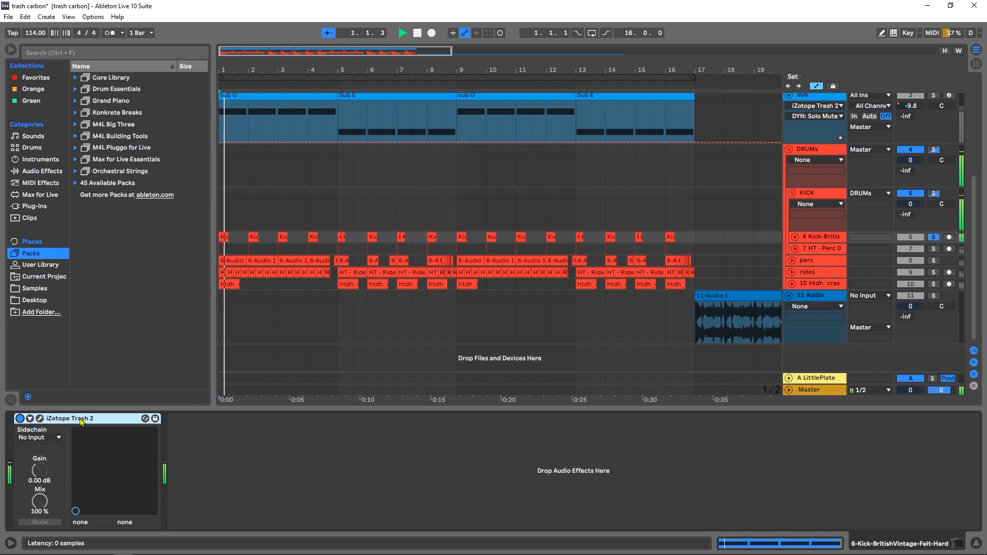
key("space")
left_click(39, 420)
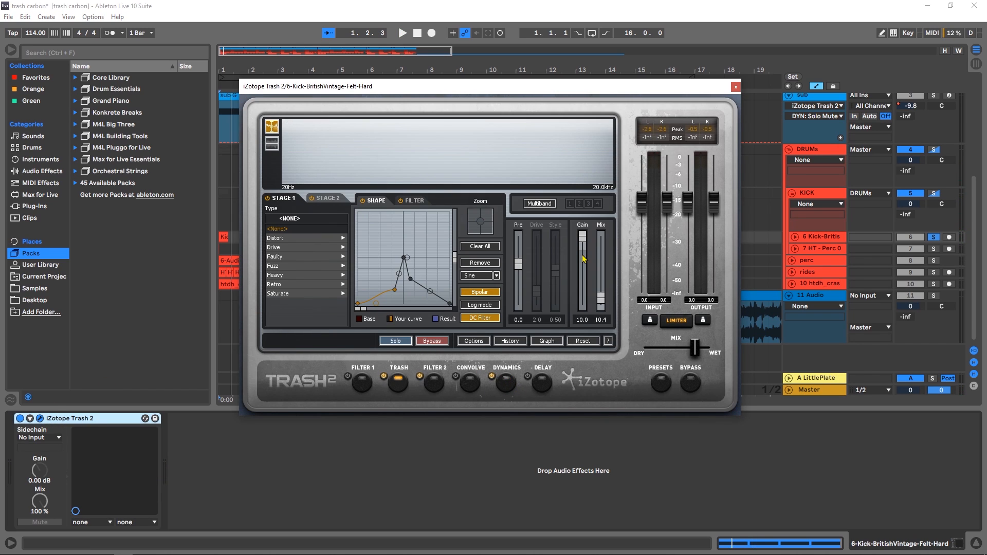
Audition the percussive presets Brittle and Carpet Burn on the kick's Trash 2, keep Carpet Burn loaded and close the Preset Manager.
left_click(662, 385)
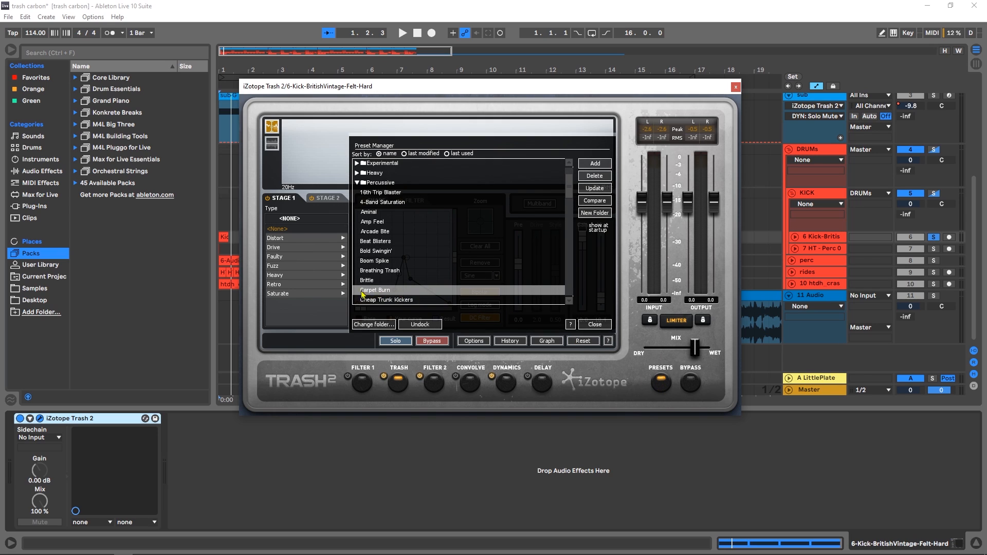
left_click(366, 280)
left_click(403, 33)
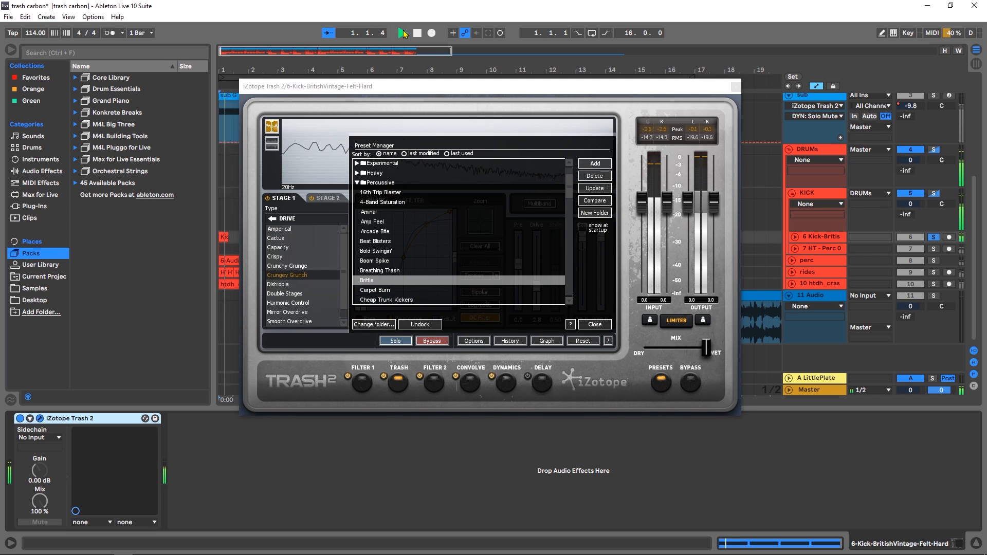
key("Down")
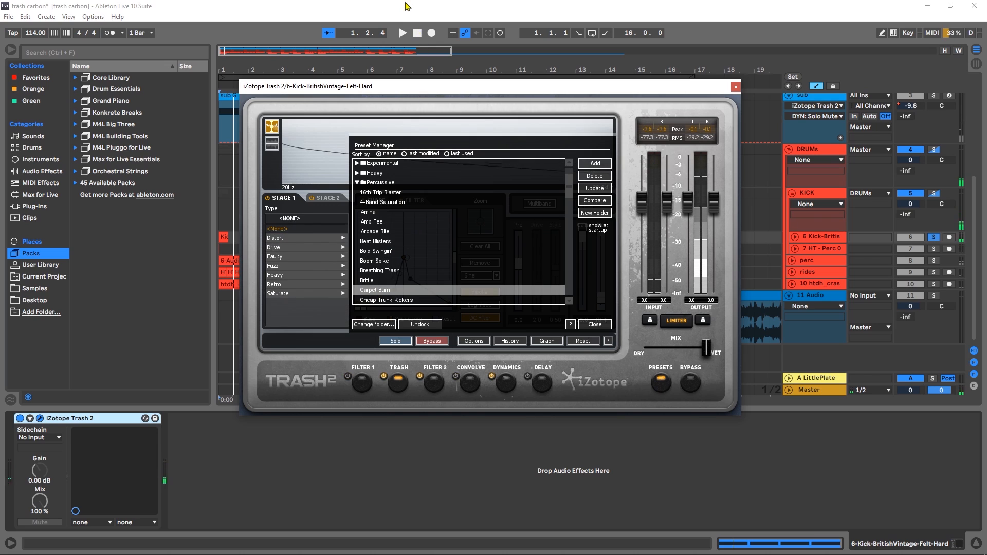
key("space")
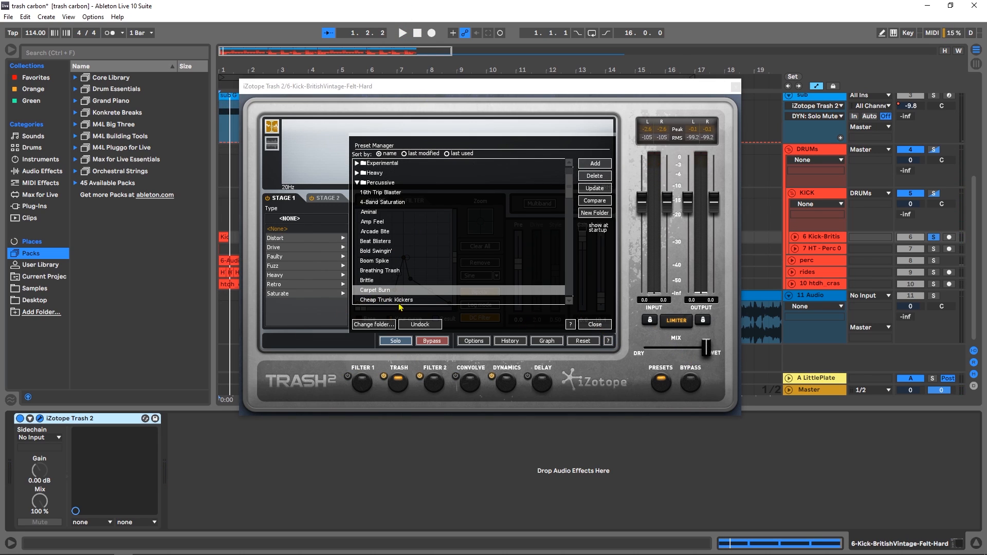
left_click(357, 183)
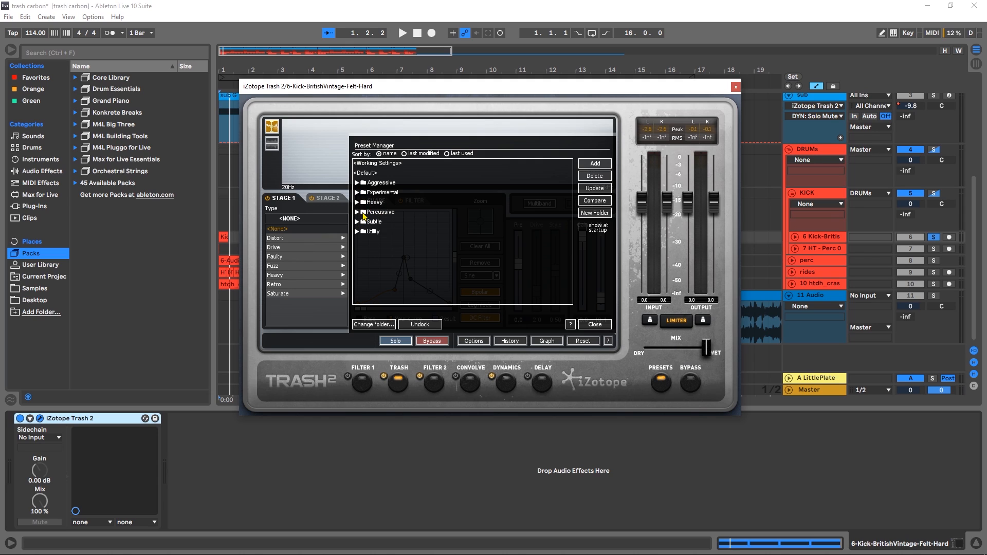
left_click(598, 324)
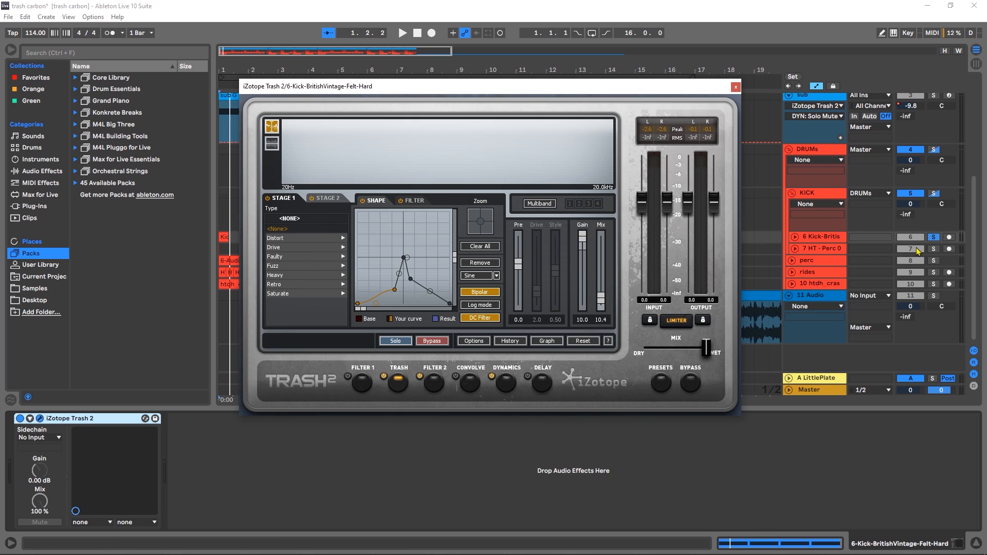
Solo the 7-HT - Perc 07 track and play it from bar 1, first alone and again together with the soloed kick.
left_click(823, 250)
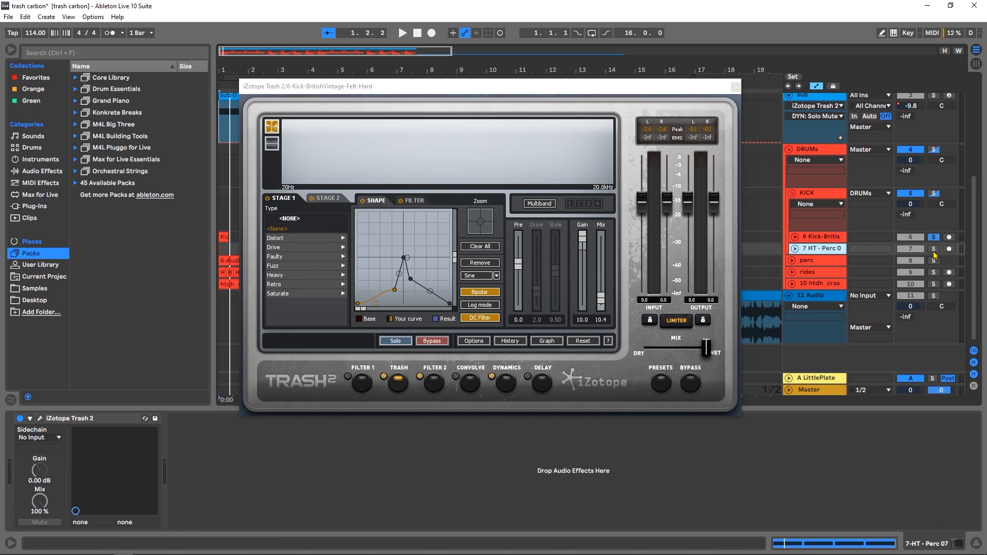
left_click(934, 250)
key("space")
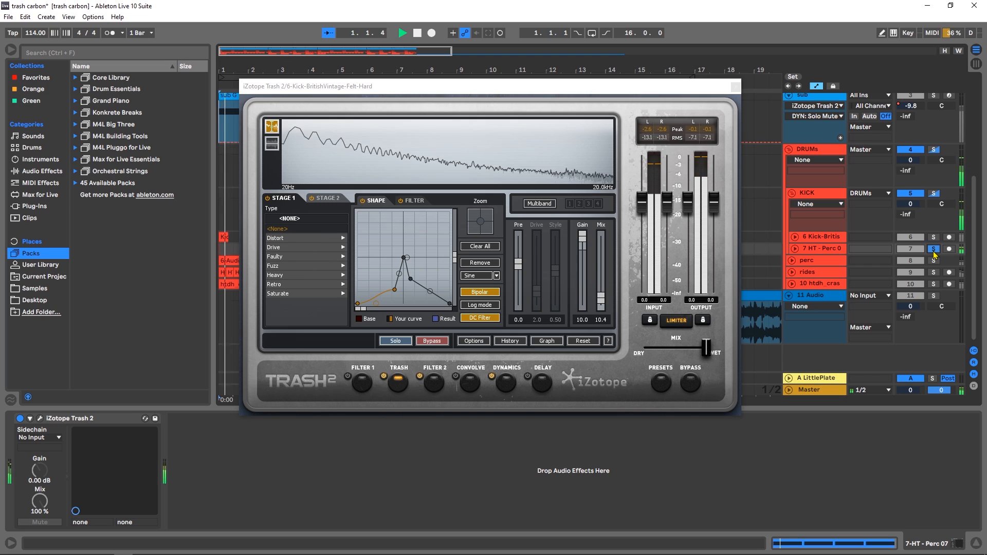
key("space")
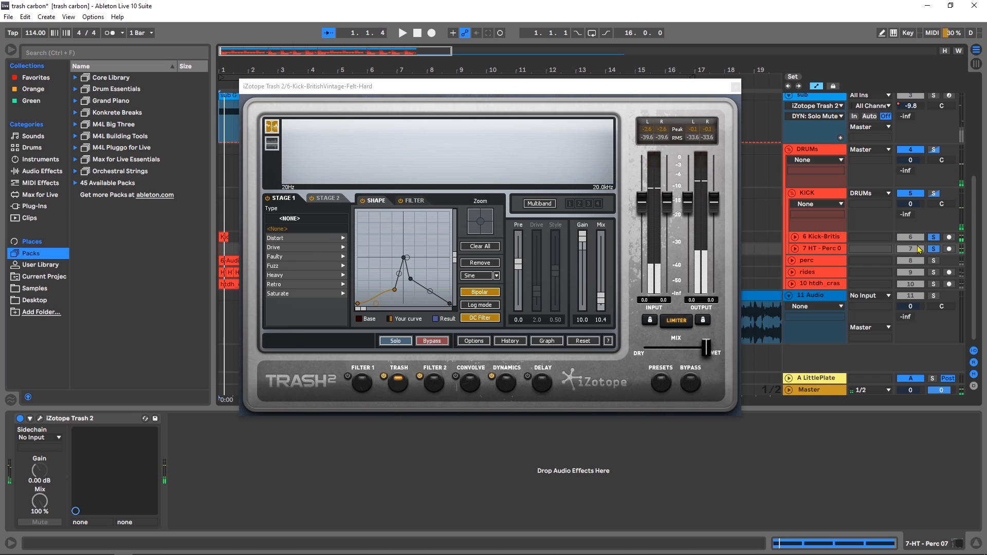
key("space")
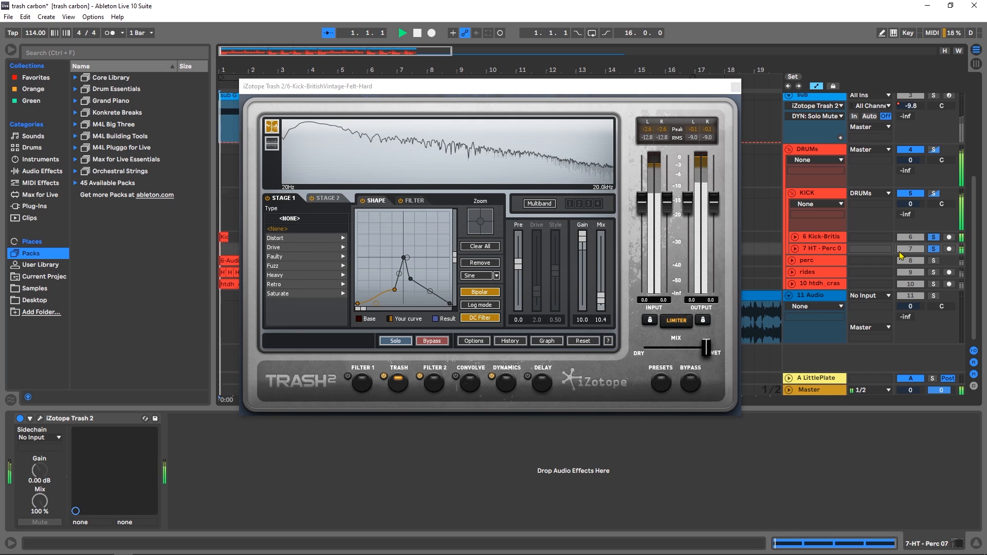
key("space")
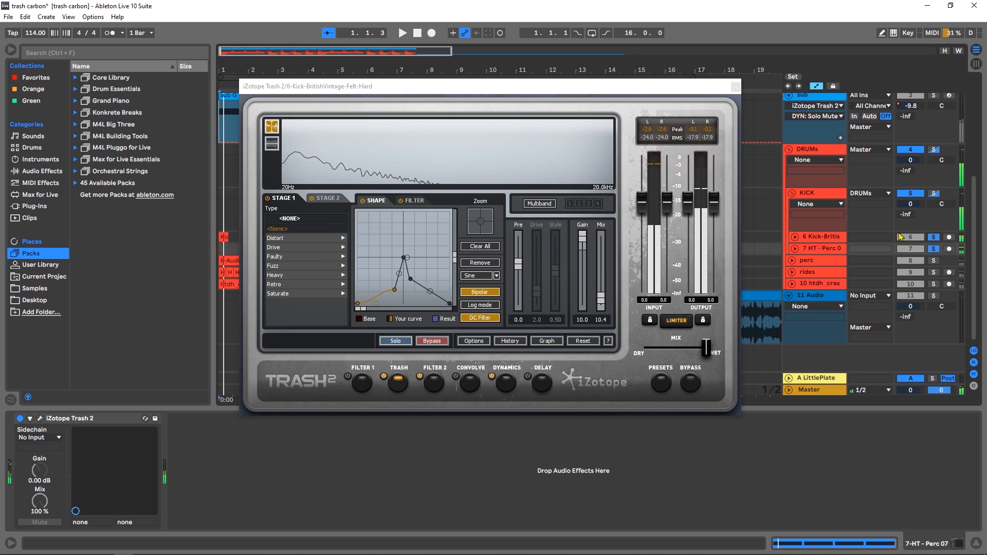
Solo the perc track and replace the kick's Trash 2 window with the perc's, moved off the start of the arrangement.
left_click(933, 260)
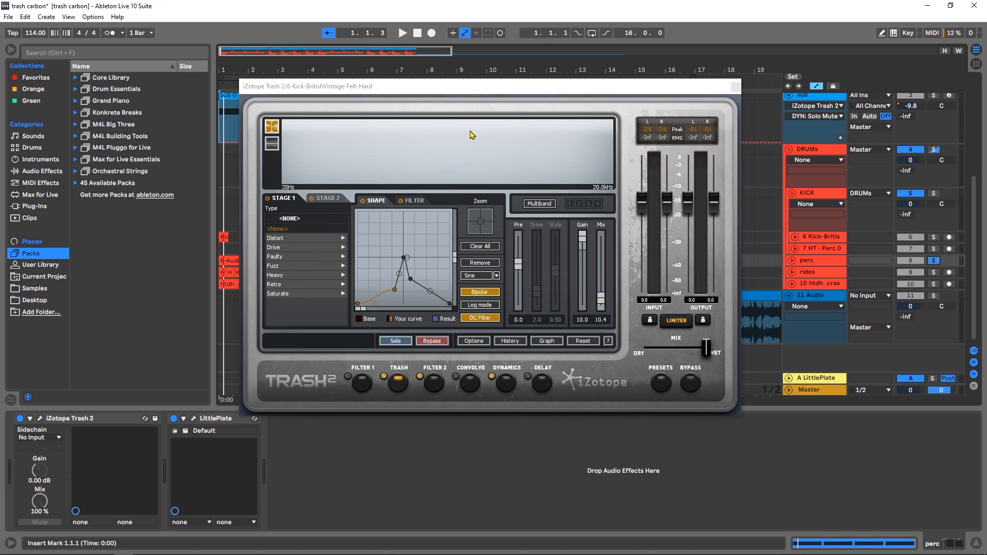
left_click(735, 86)
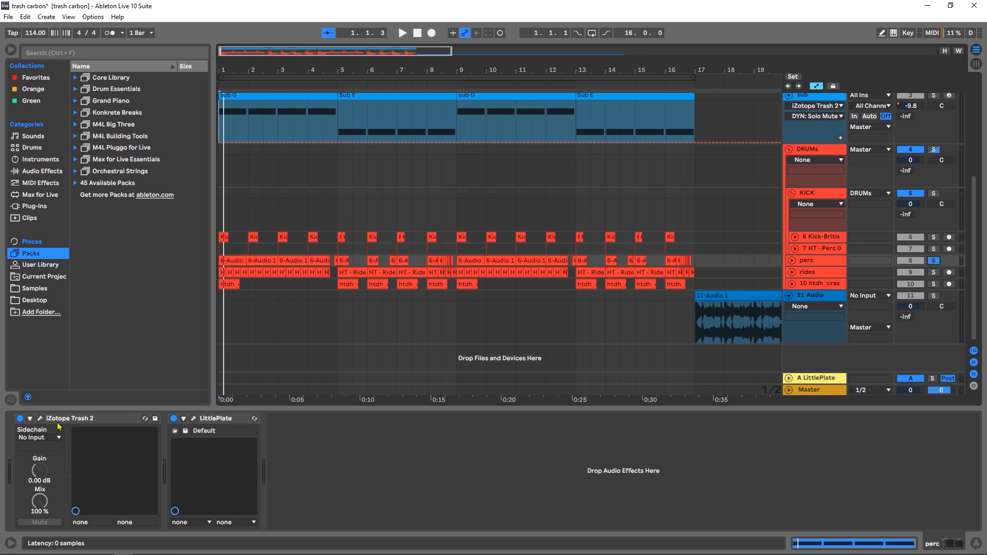
left_click(40, 419)
left_click_drag(525, 84, 654, 89)
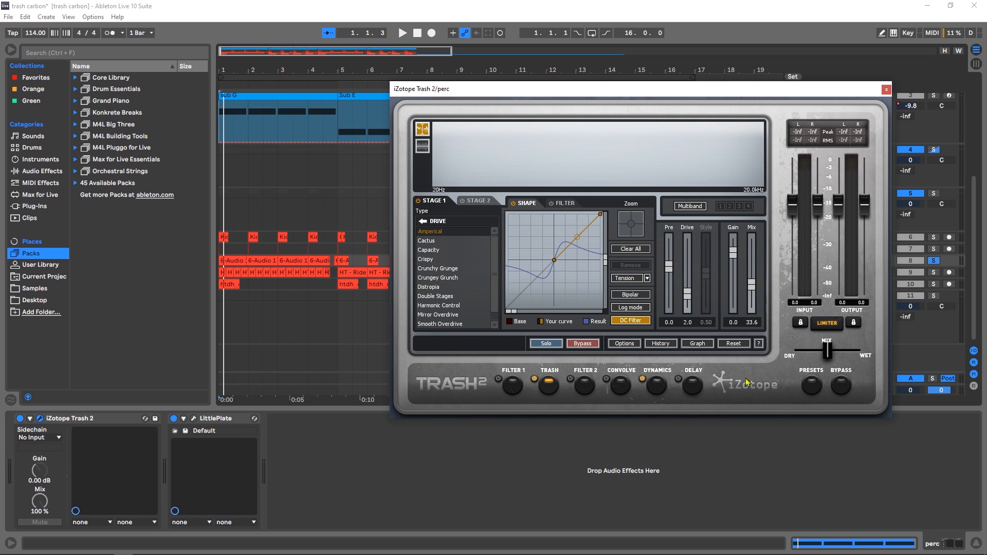
Play the soloed perc from bar 1 with Trash 2 bypassed and enabled to compare the dry and processed sound.
left_click(849, 386)
left_click(402, 32)
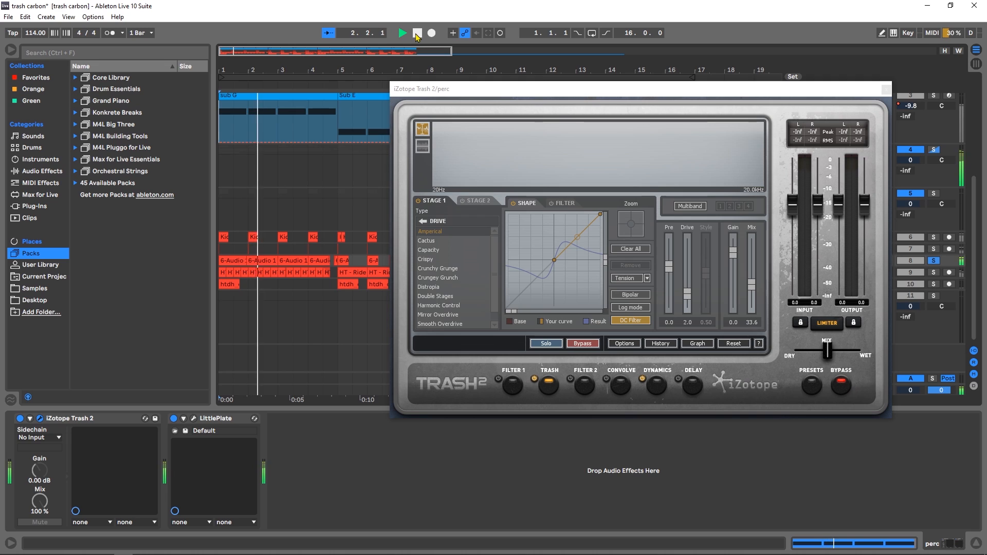
left_click(841, 386)
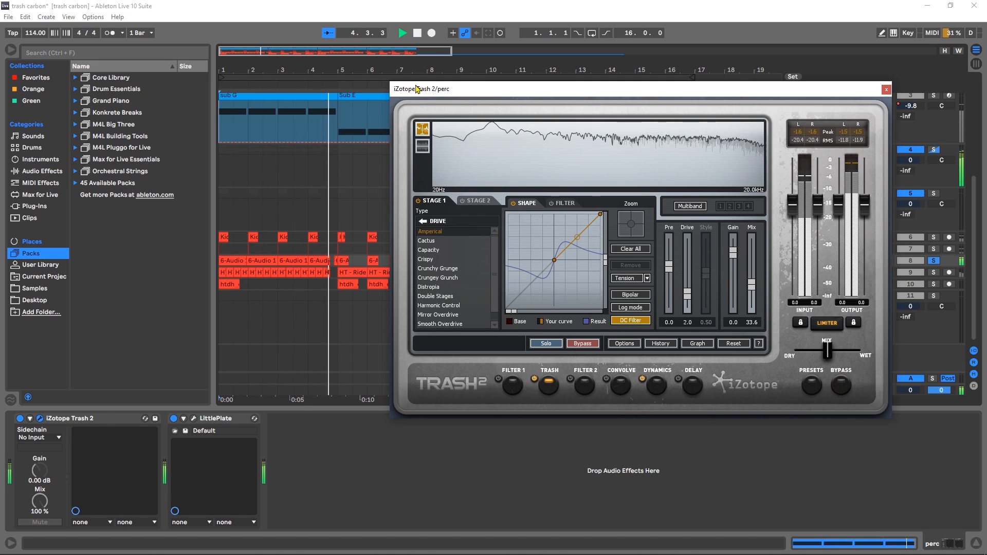
left_click(417, 33)
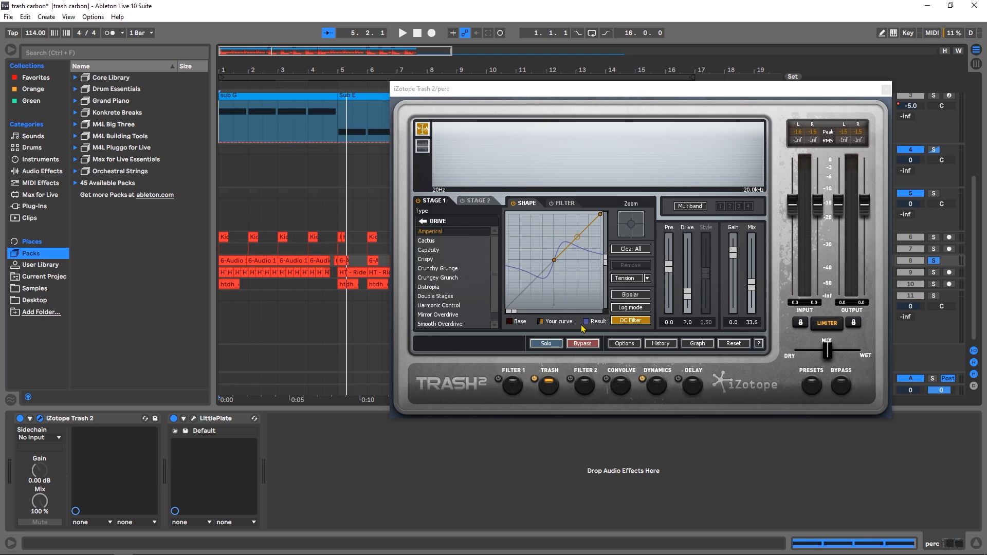
key("space")
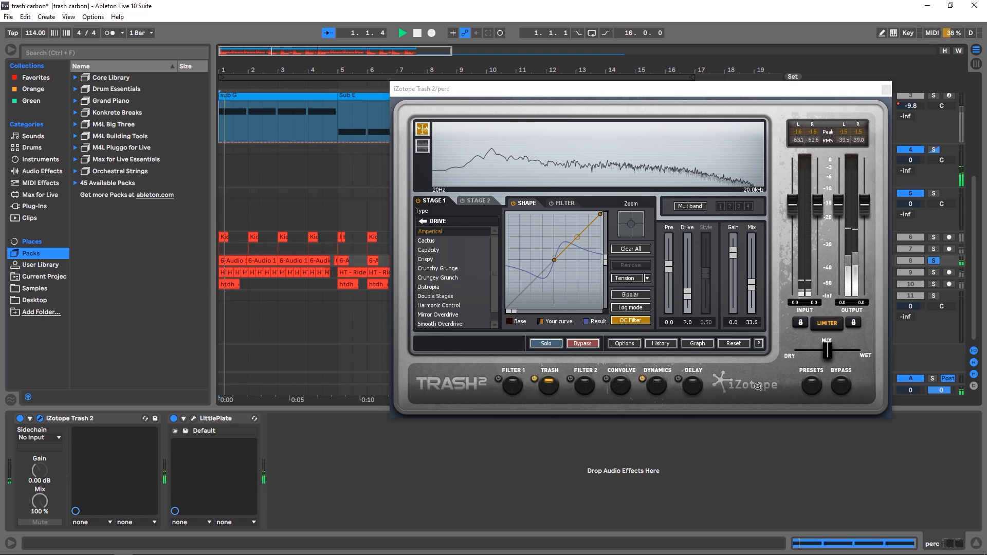
key("space")
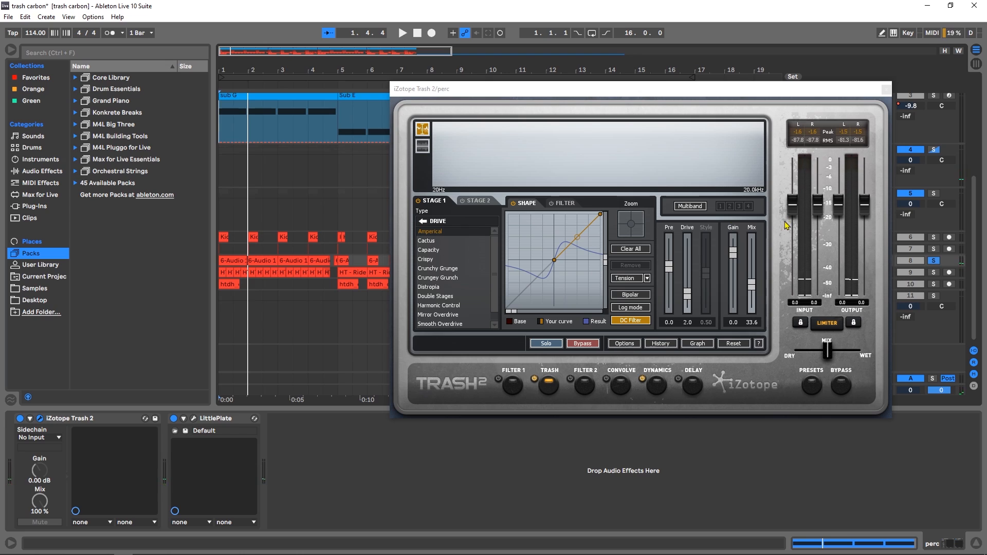
View the Dynamics module of the perc's Trash 2 and play the track with LittlePlate placed after Trash 2.
left_click(657, 391)
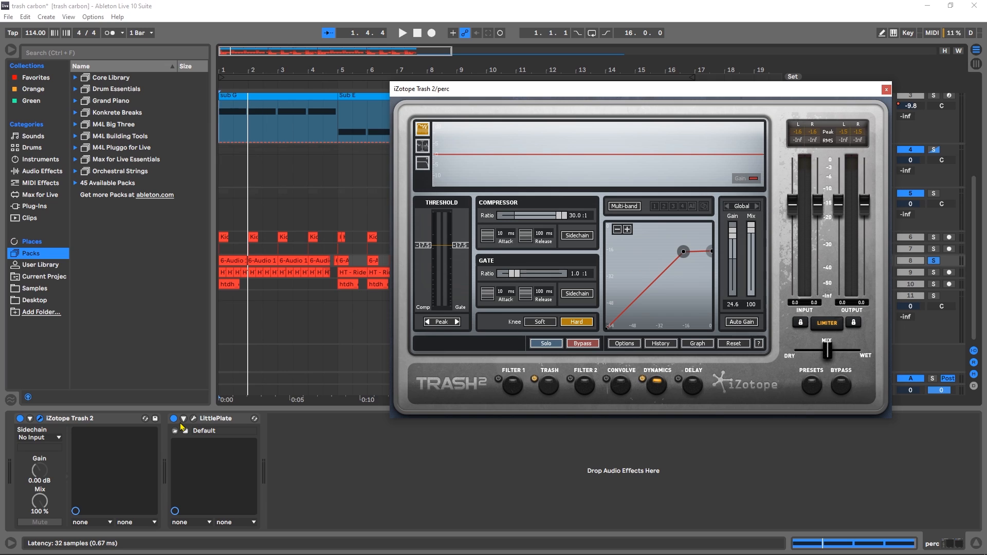
left_click(216, 419)
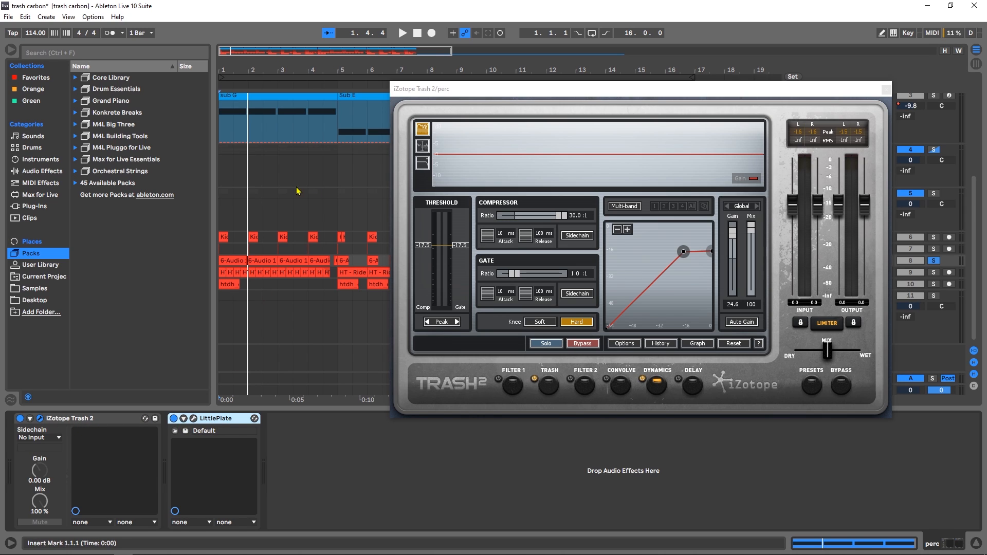
key("space")
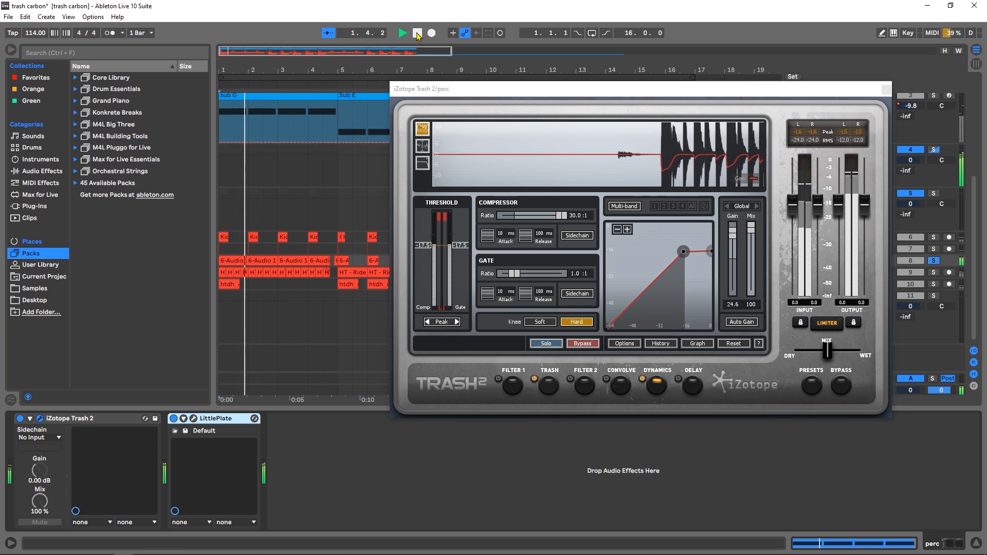
left_click(418, 33)
Try LittlePlate ahead of Trash 2 in the perc's device chain, play the result and restore the original order.
left_click_drag(148, 431, 265, 435)
left_click(403, 33)
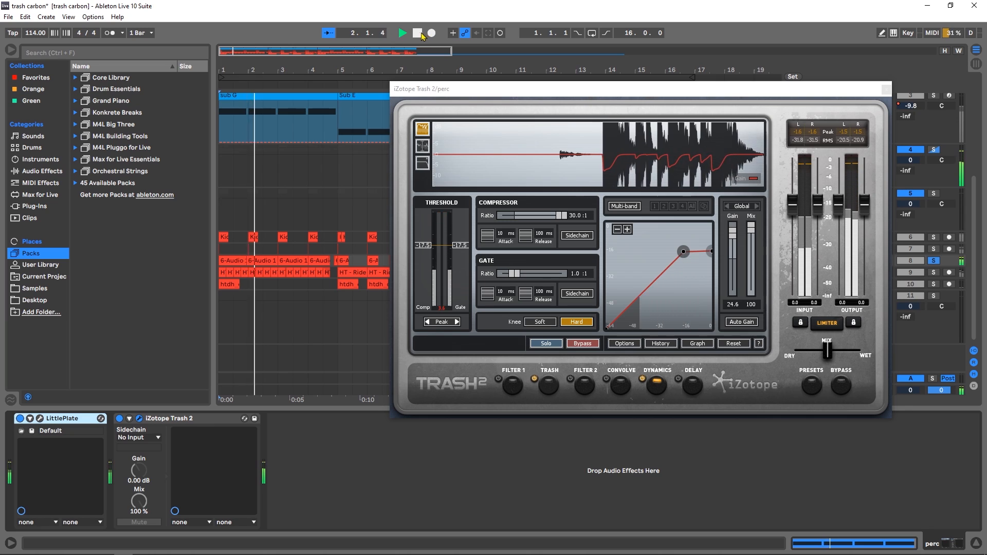
left_click(418, 33)
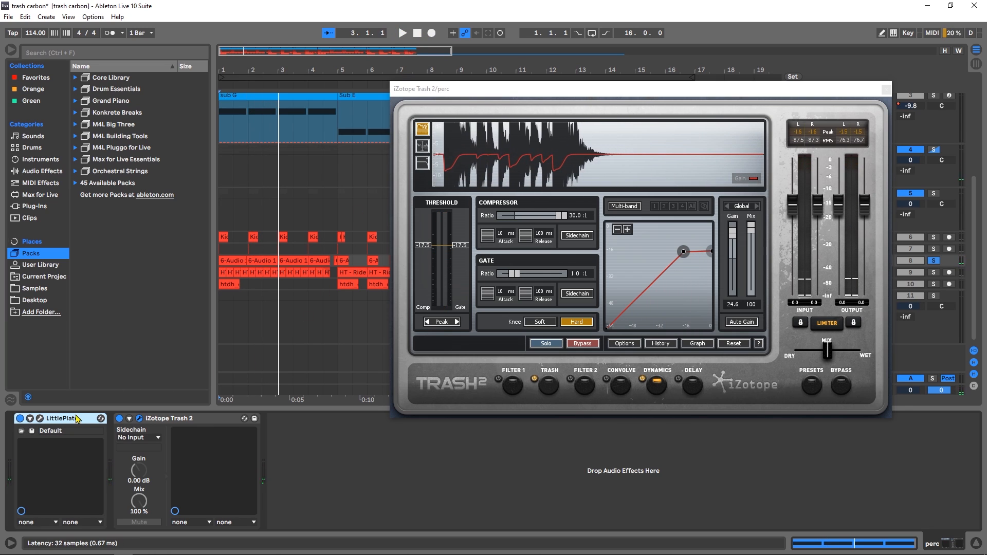
left_click_drag(66, 418, 248, 442)
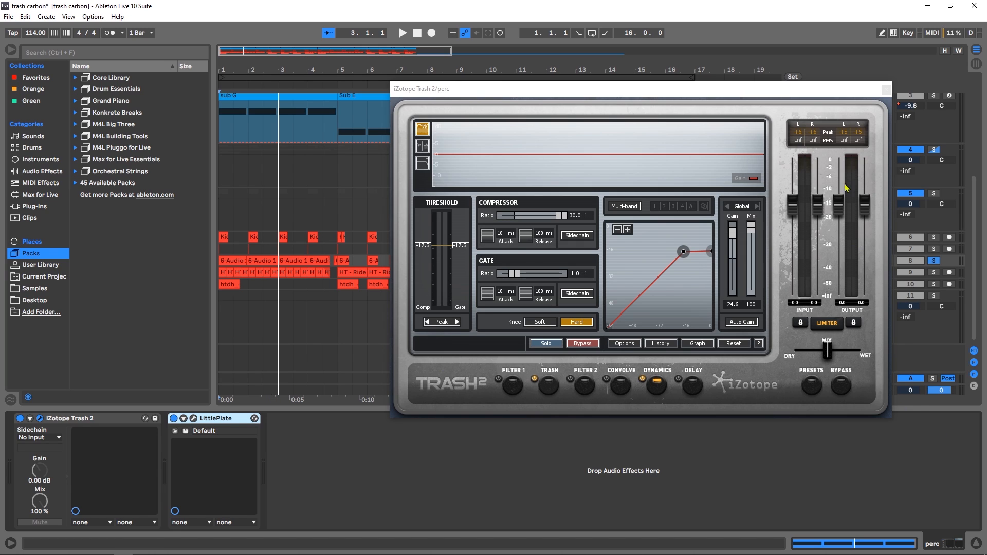
Close the perc's Trash 2 window and play the 11-Audio clip from bar 17 with no tracks soloed.
left_click(886, 90)
left_click(826, 393)
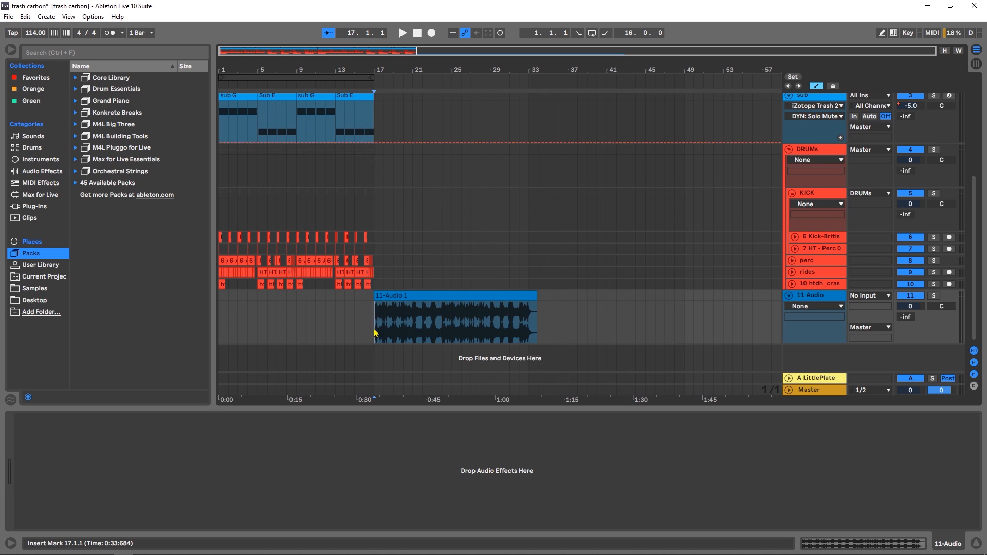
key("space")
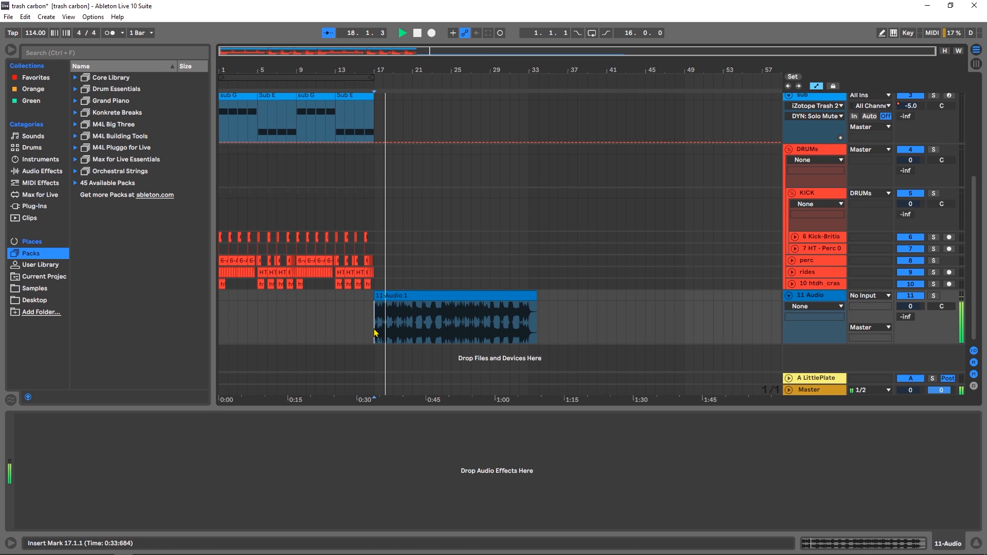
key("space")
Play the full arrangement from bar 9 for two bars to compare it with the 11-Audio clip.
left_click(297, 325)
key("space")
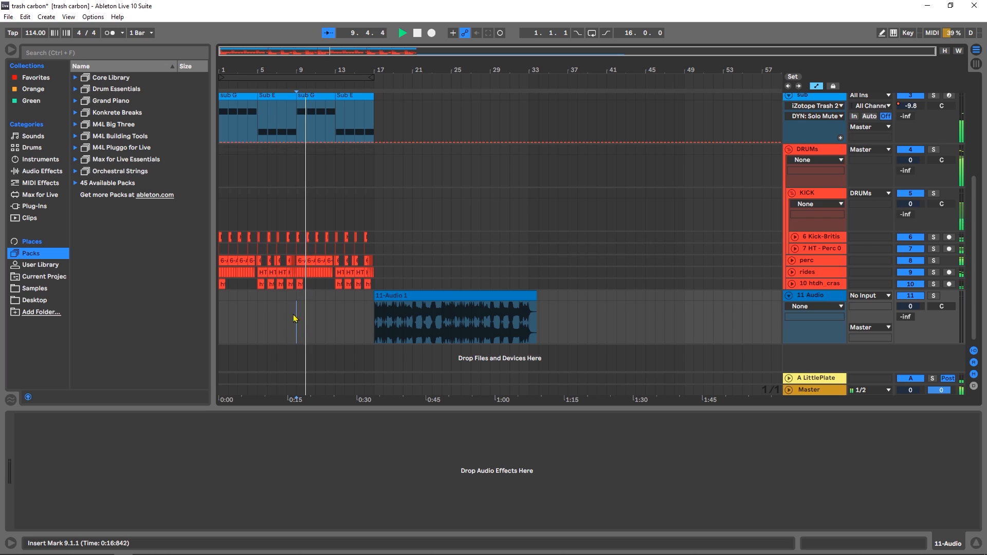
scroll(812, 147, "up", 2)
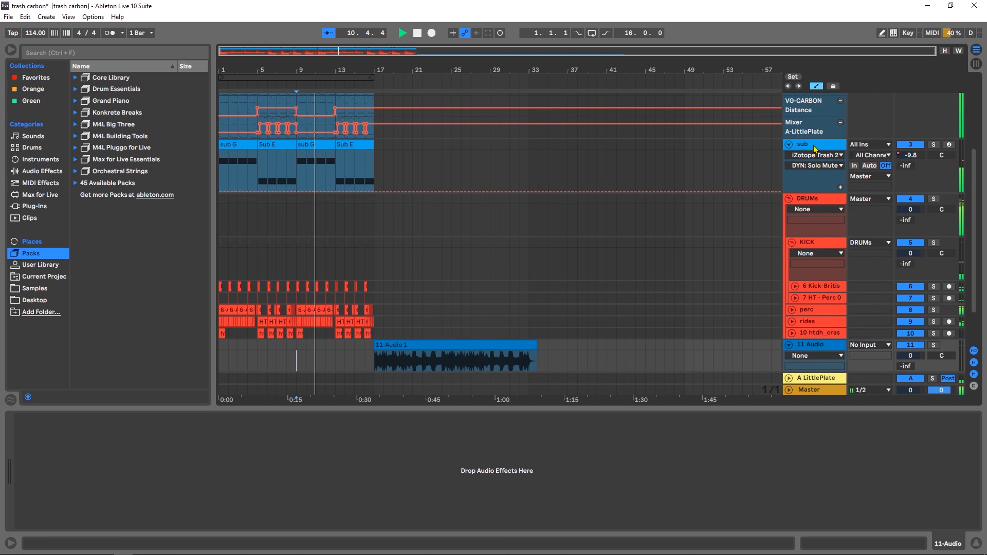
key("space")
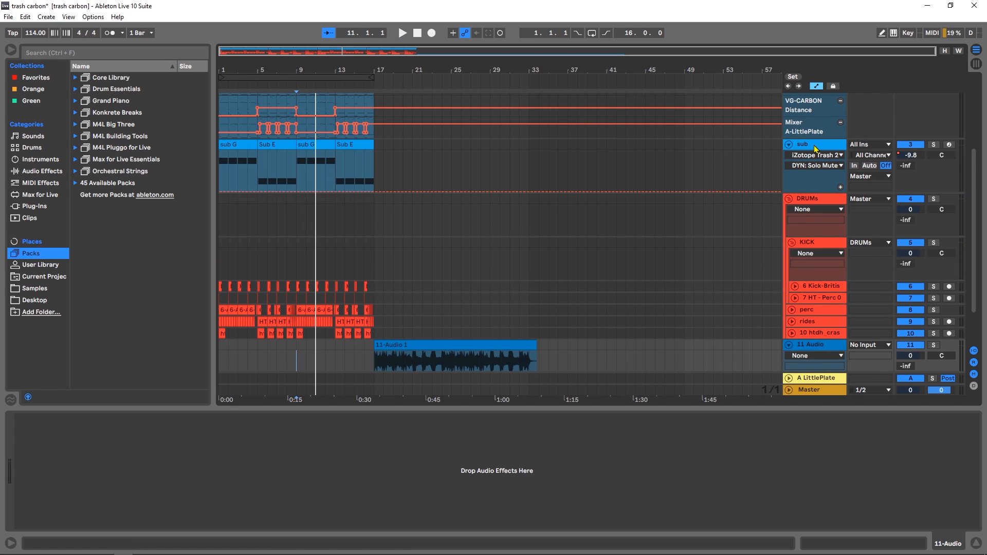